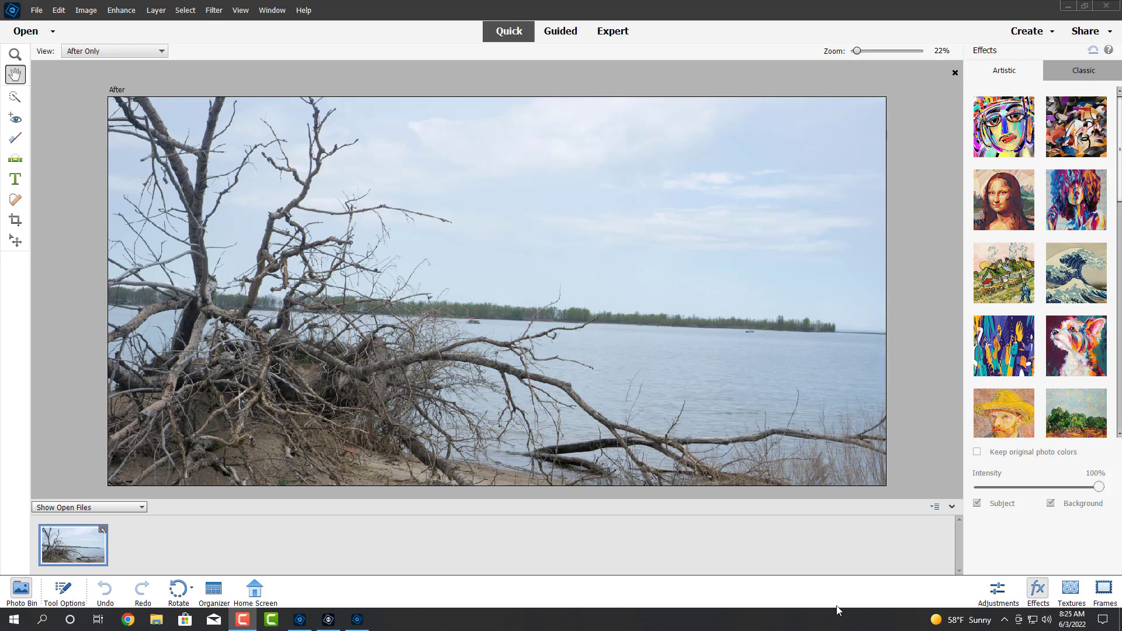
# - Try the Neon, Mona Lisa and curly-haired portrait artistic effects on the lake photo in turn
pyautogui.click(998, 591)
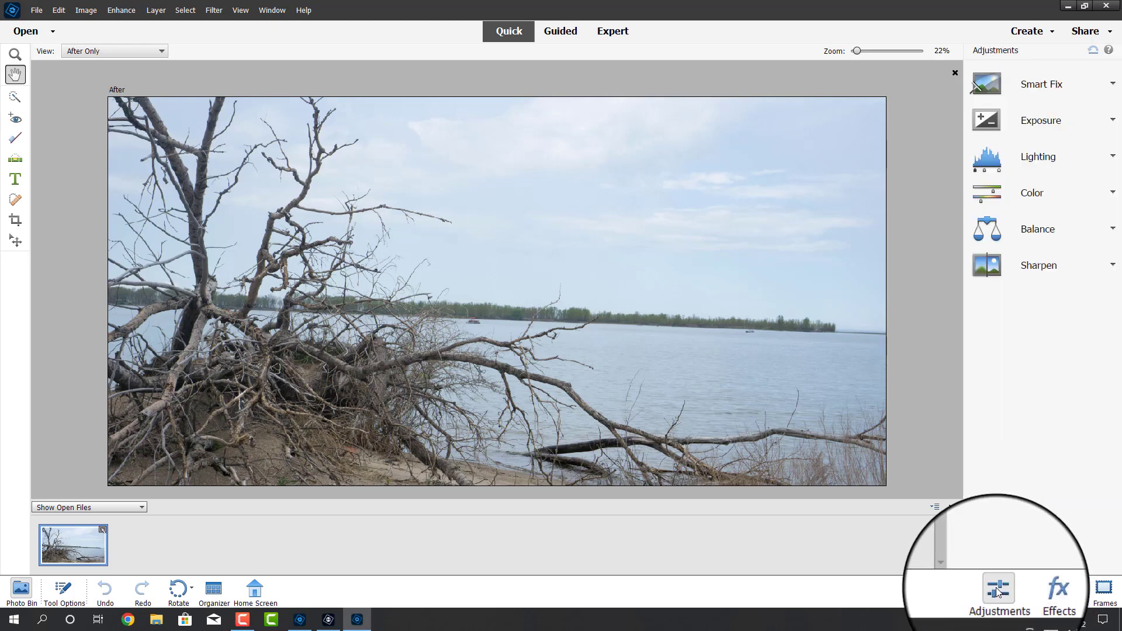
pyautogui.click(1038, 591)
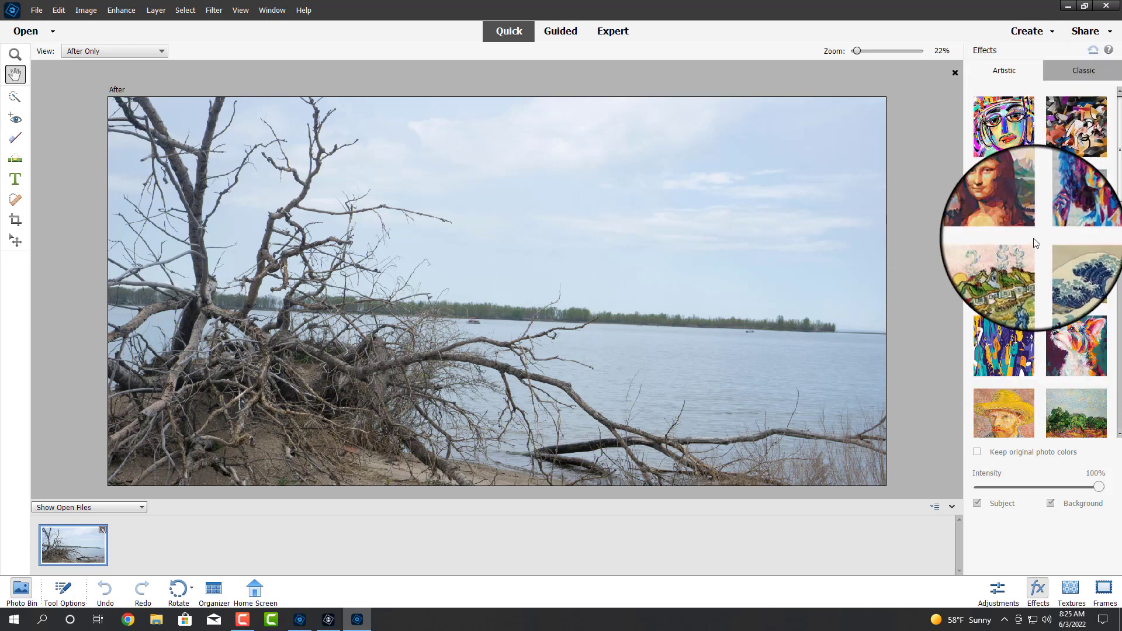
pyautogui.click(1007, 131)
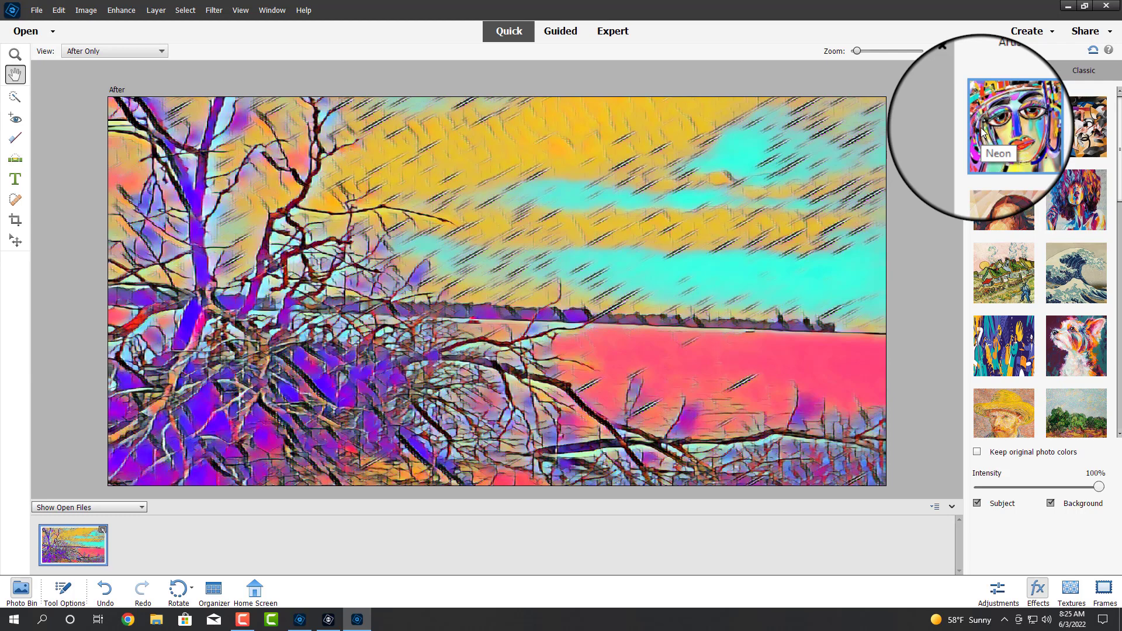
pyautogui.click(1001, 196)
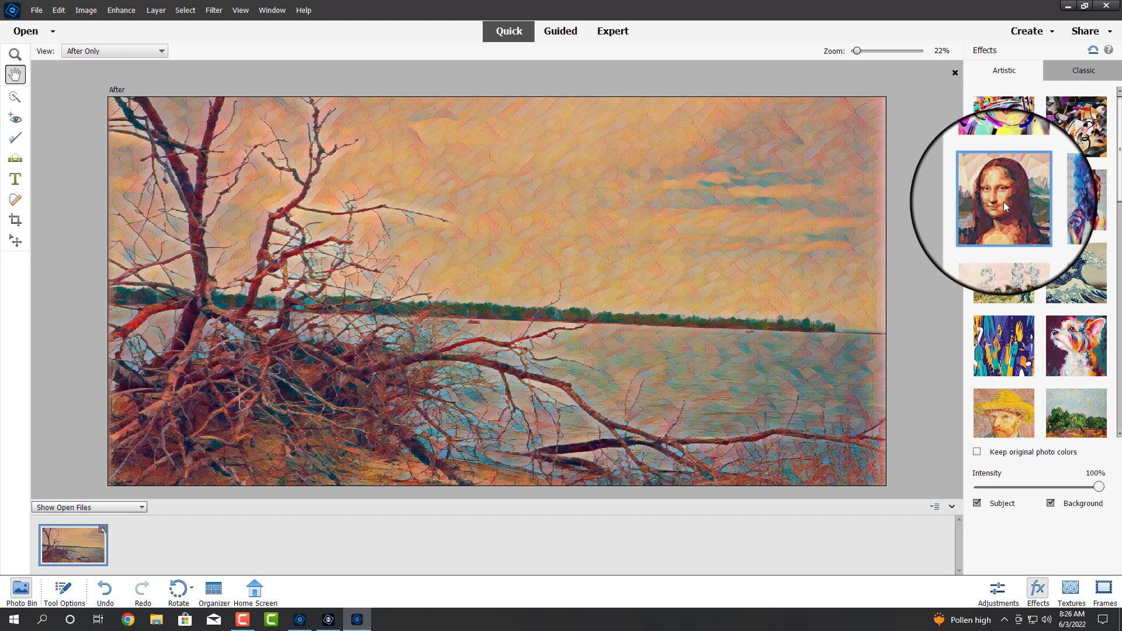
pyautogui.click(1071, 200)
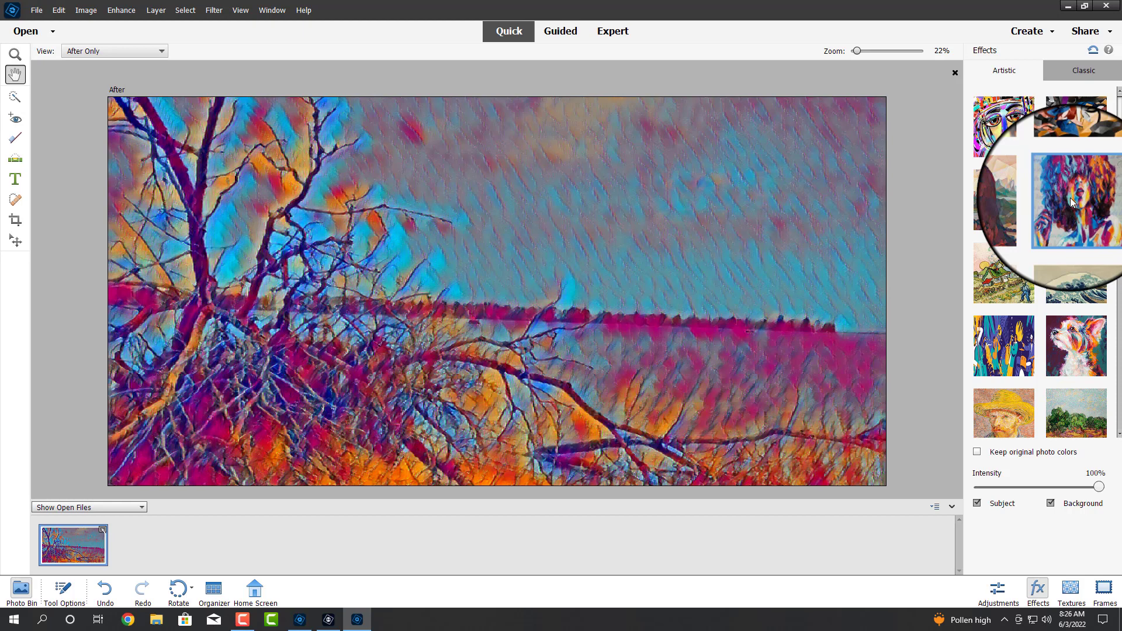
# - Try the village landscape, great wave, blue-and-yellow abstract and white dog artistic effects on the photo in turn
pyautogui.click(1004, 295)
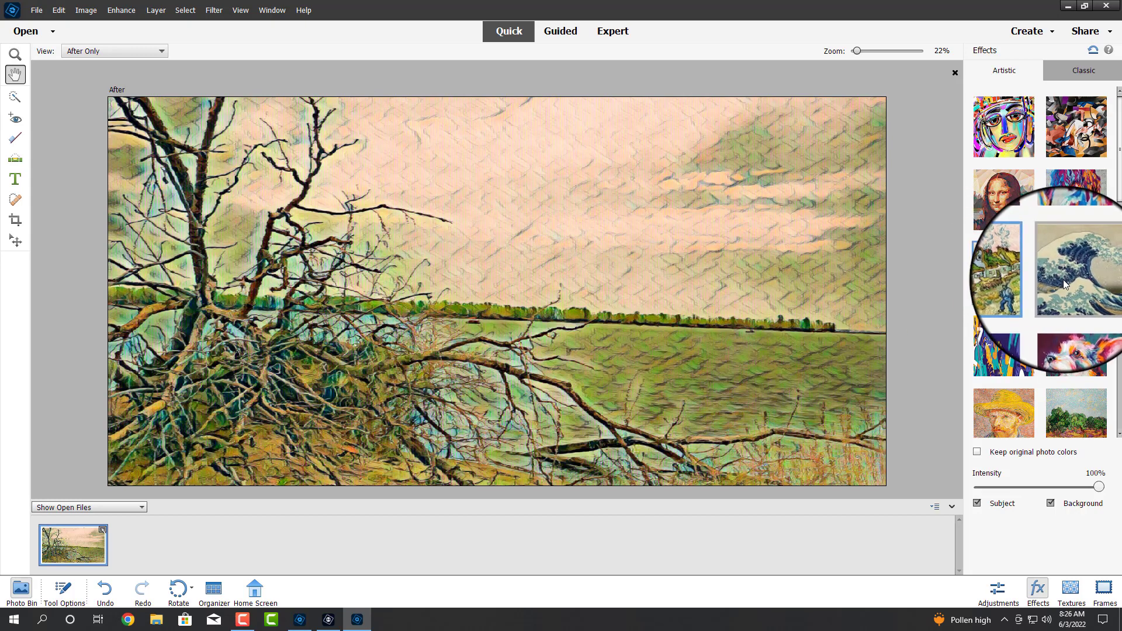
pyautogui.click(1063, 279)
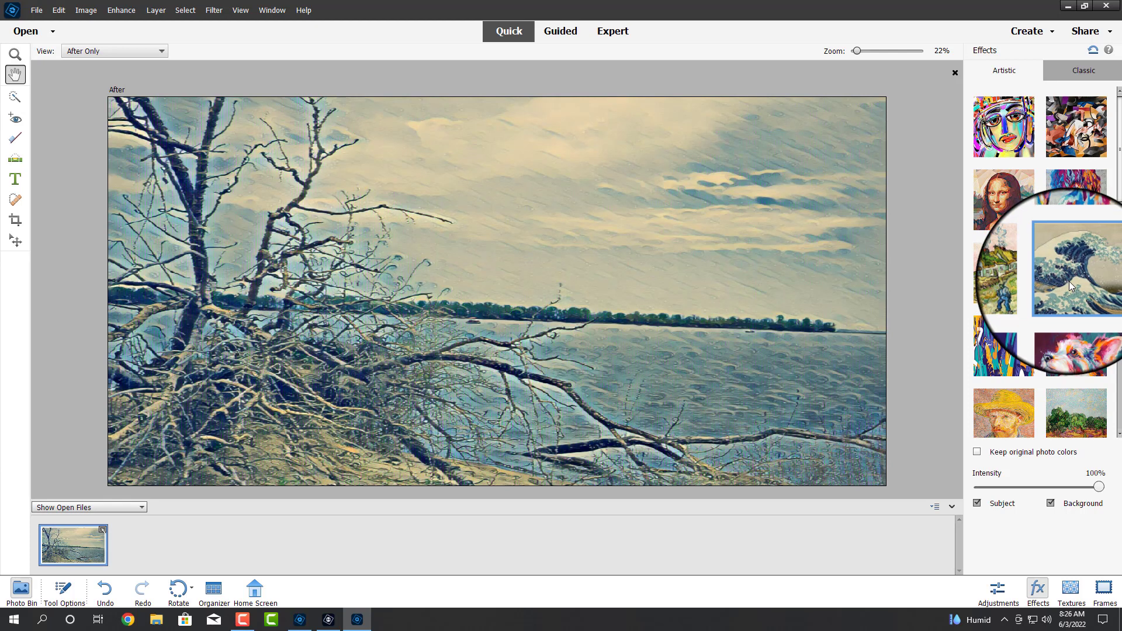
pyautogui.click(1014, 344)
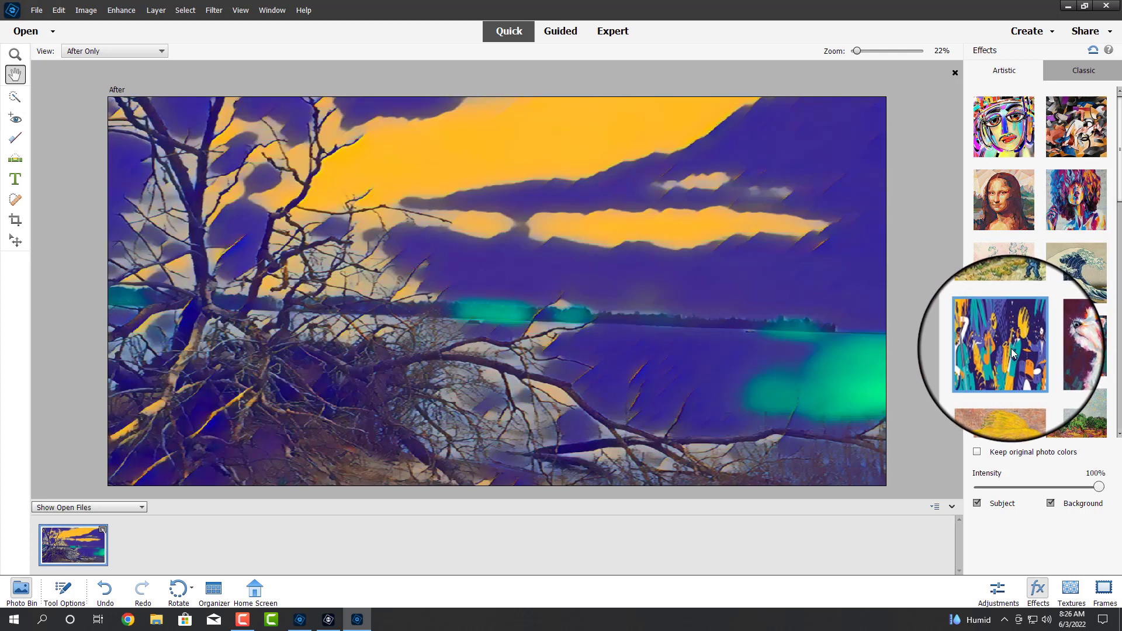
pyautogui.click(1068, 346)
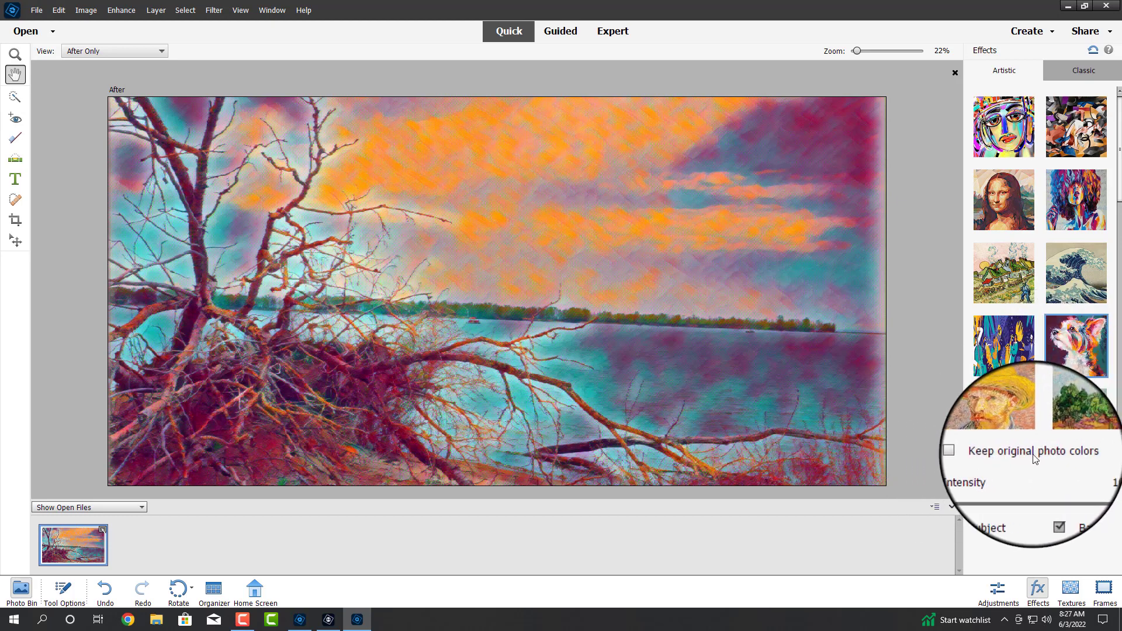
# - Keep the original photo colors with the white dog effect and try the green-trees landscape effect with it
pyautogui.click(975, 453)
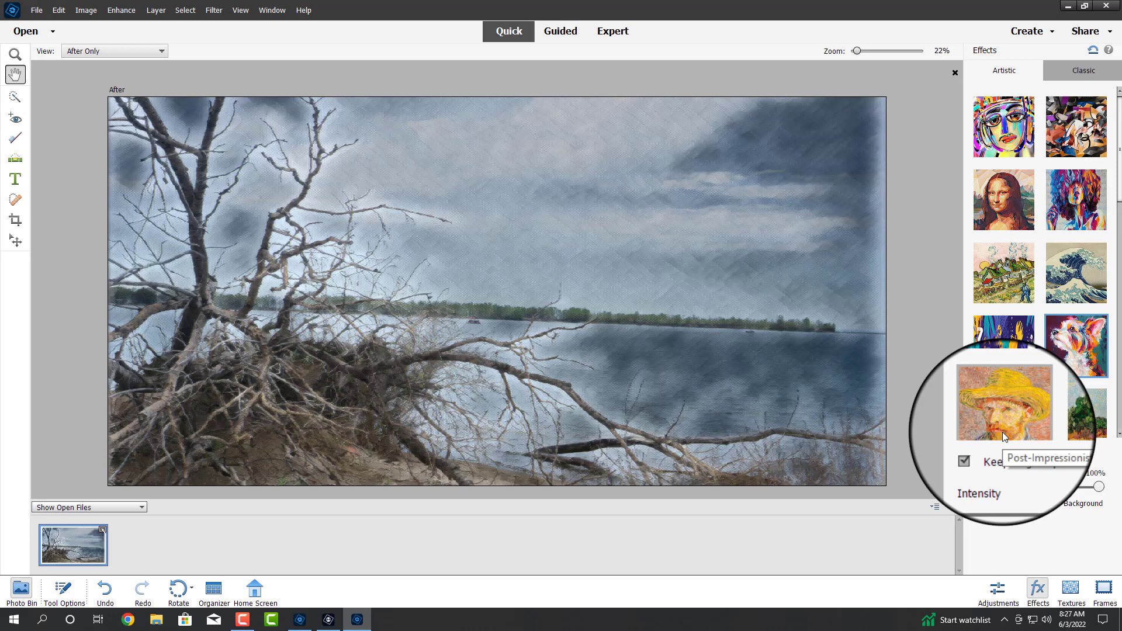
pyautogui.click(1078, 418)
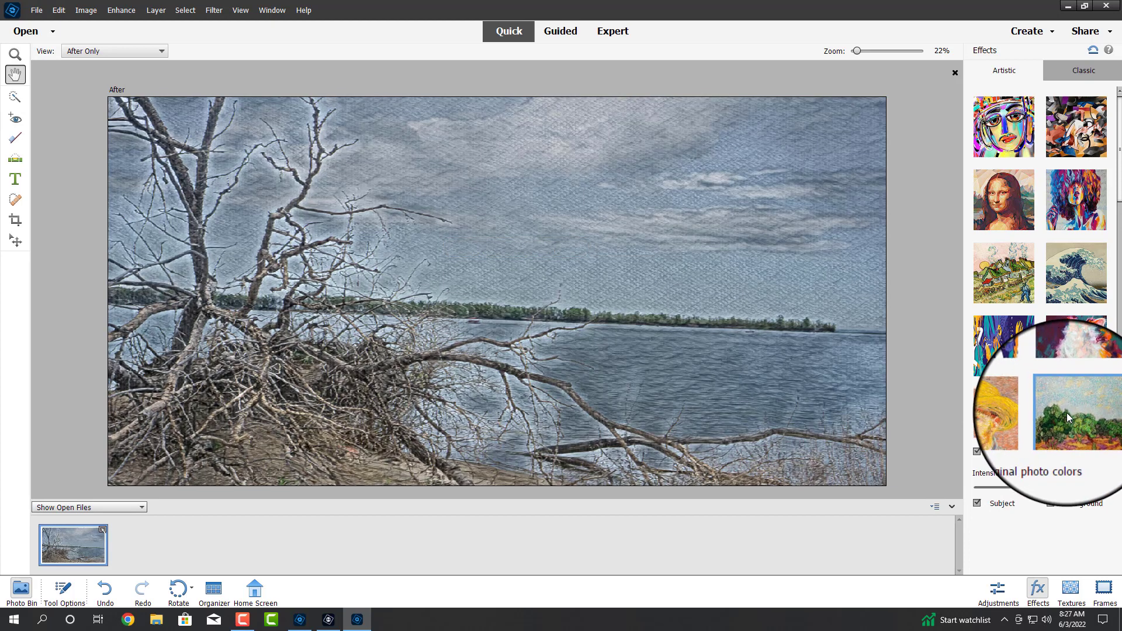
pyautogui.scroll(-3, 1064, 409)
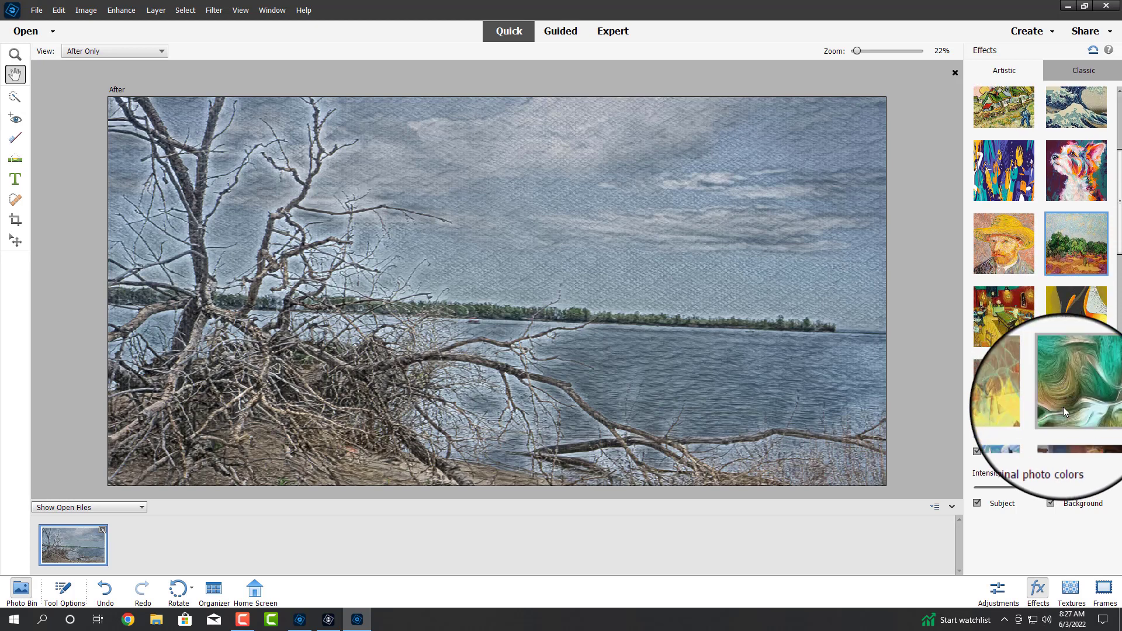
pyautogui.scroll(-2, 1063, 406)
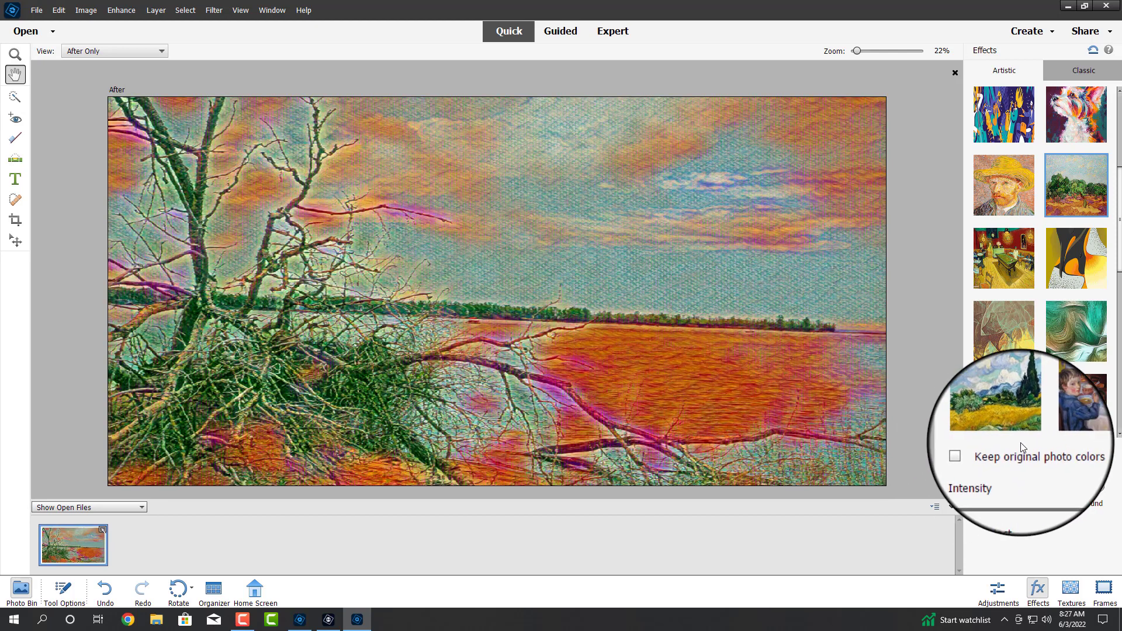
# - Try the blue-and-yellow abstract effect on the background only, and include the subject in the effect again
pyautogui.click(1004, 127)
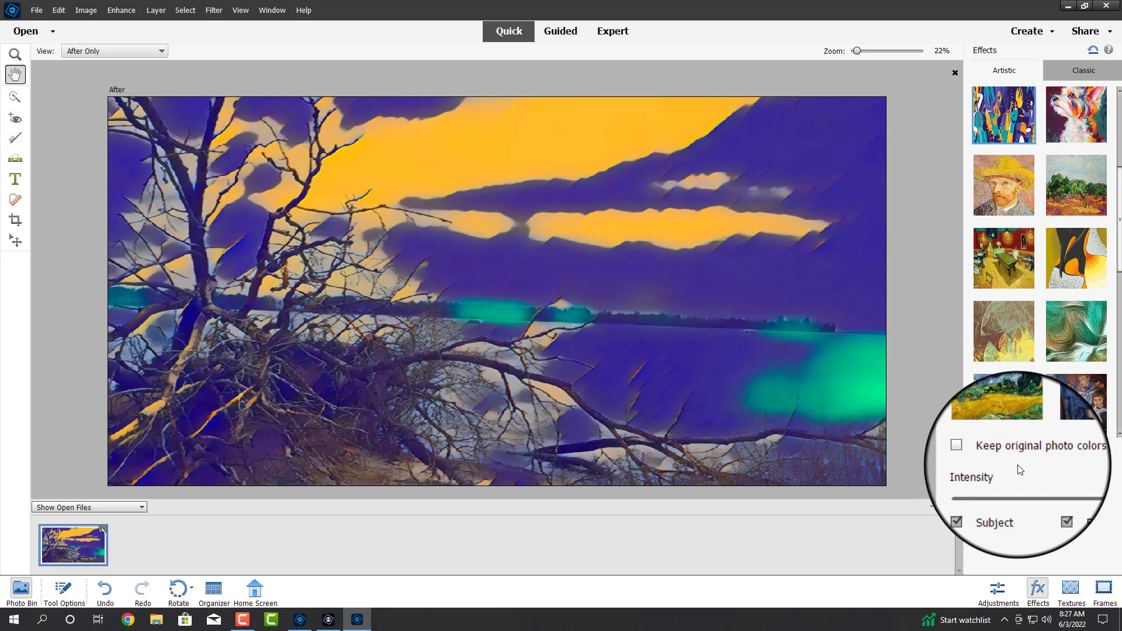
pyautogui.click(1002, 506)
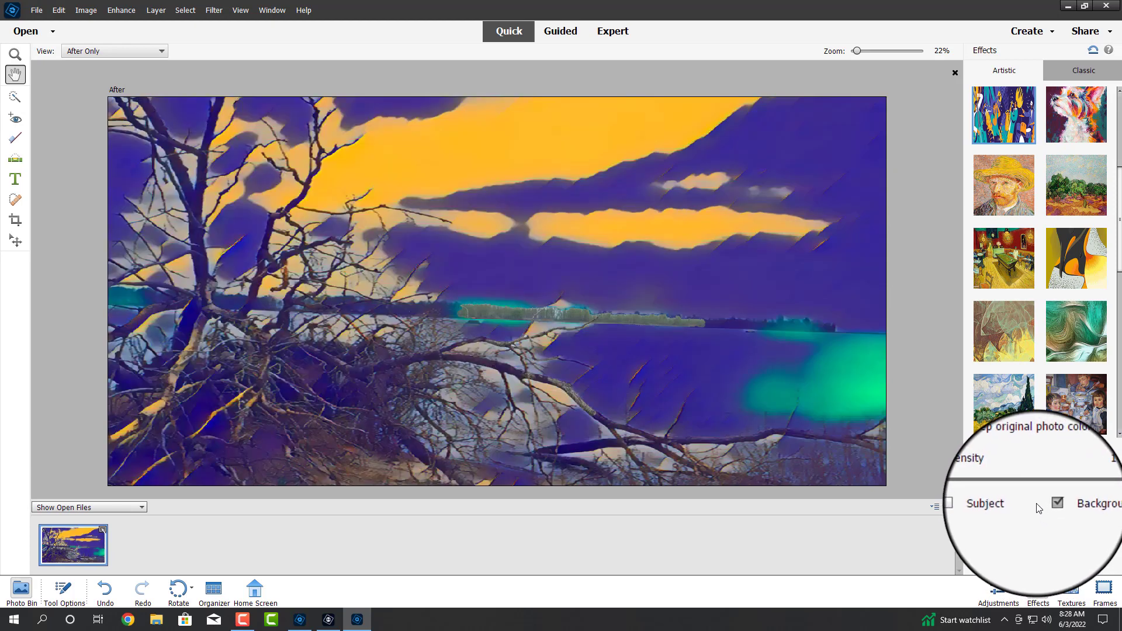
pyautogui.moveTo(1100, 488)
pyautogui.mouseDown()
pyautogui.moveTo(1038, 486)
pyautogui.moveTo(1099, 488)
pyautogui.mouseUp()
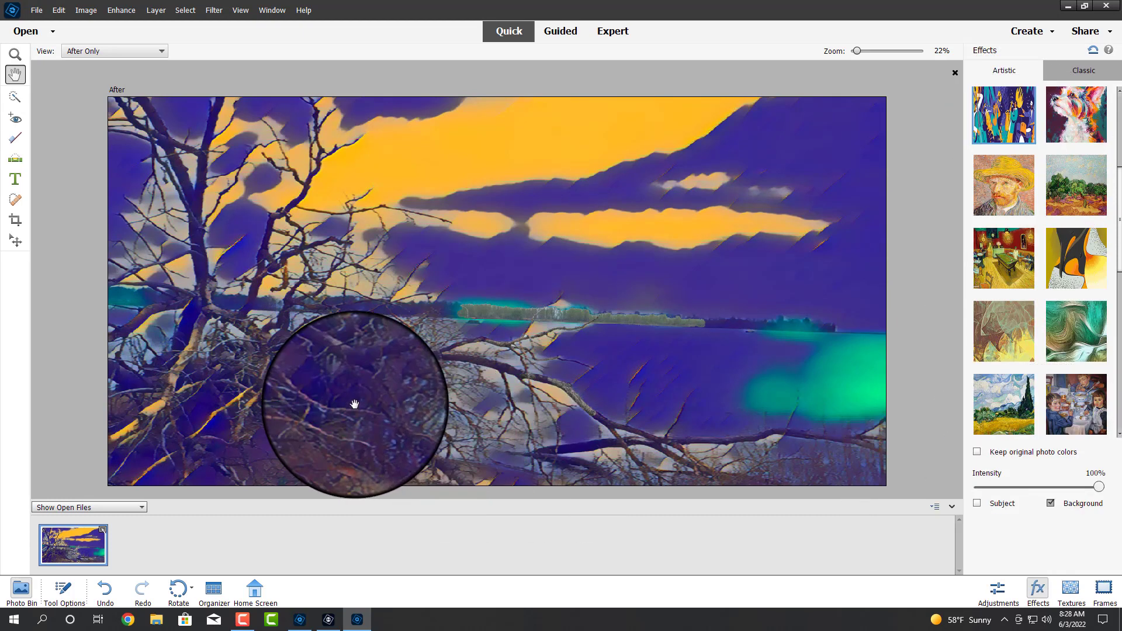
pyautogui.click(974, 503)
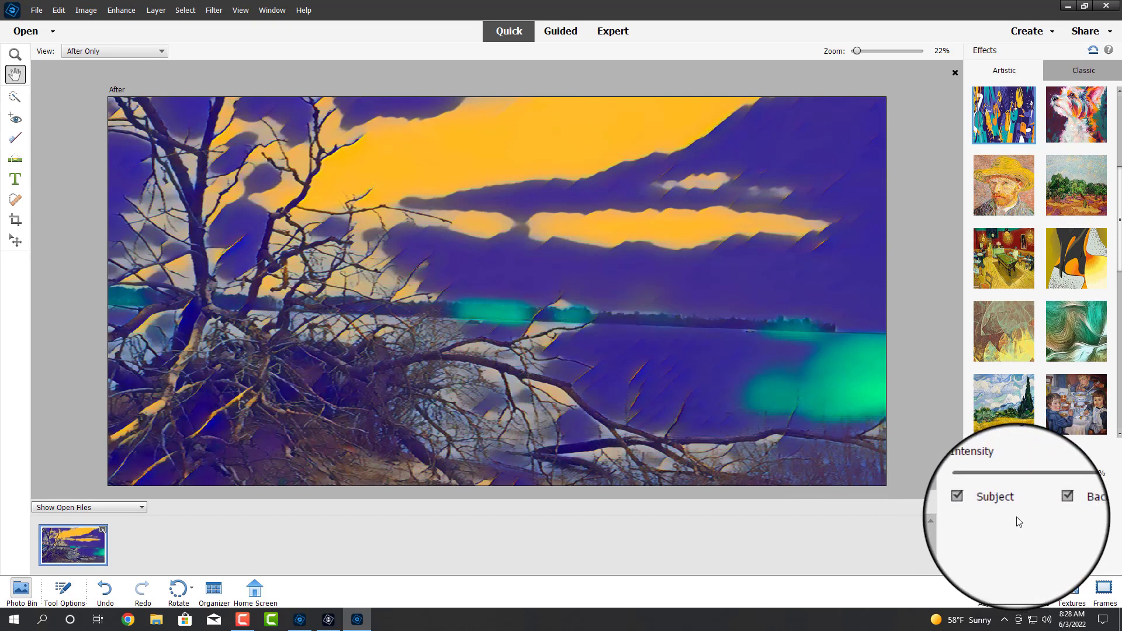
# - Try the artistic effect showing children at a table and test its intensity setting
pyautogui.click(1071, 406)
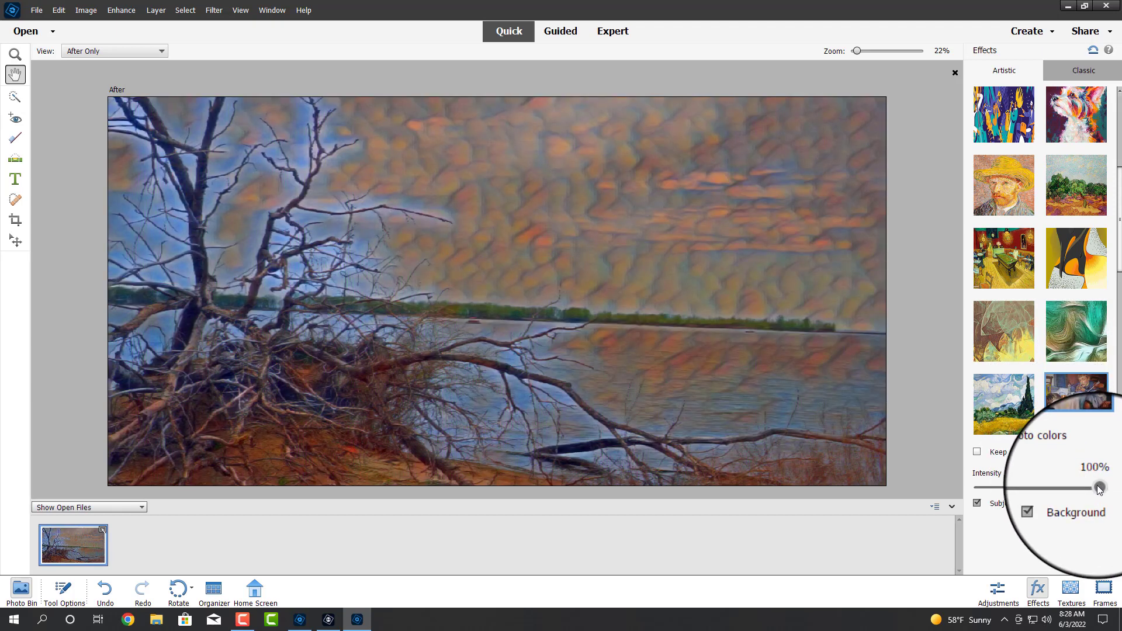
pyautogui.moveTo(1101, 488)
pyautogui.mouseDown()
pyautogui.moveTo(1053, 486)
pyautogui.moveTo(1098, 485)
pyautogui.mouseUp()
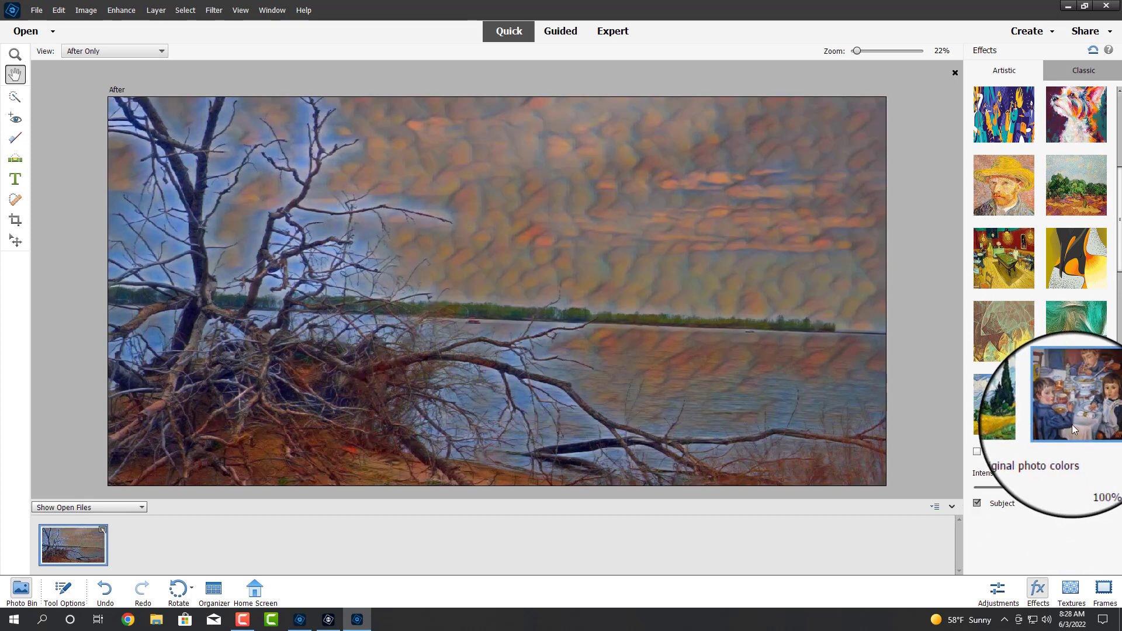
# - Try the Scream, raccoon, skeleton cat and country landscape artistic effects, and reset the photo to its original look
pyautogui.scroll(-8, 1071, 424)
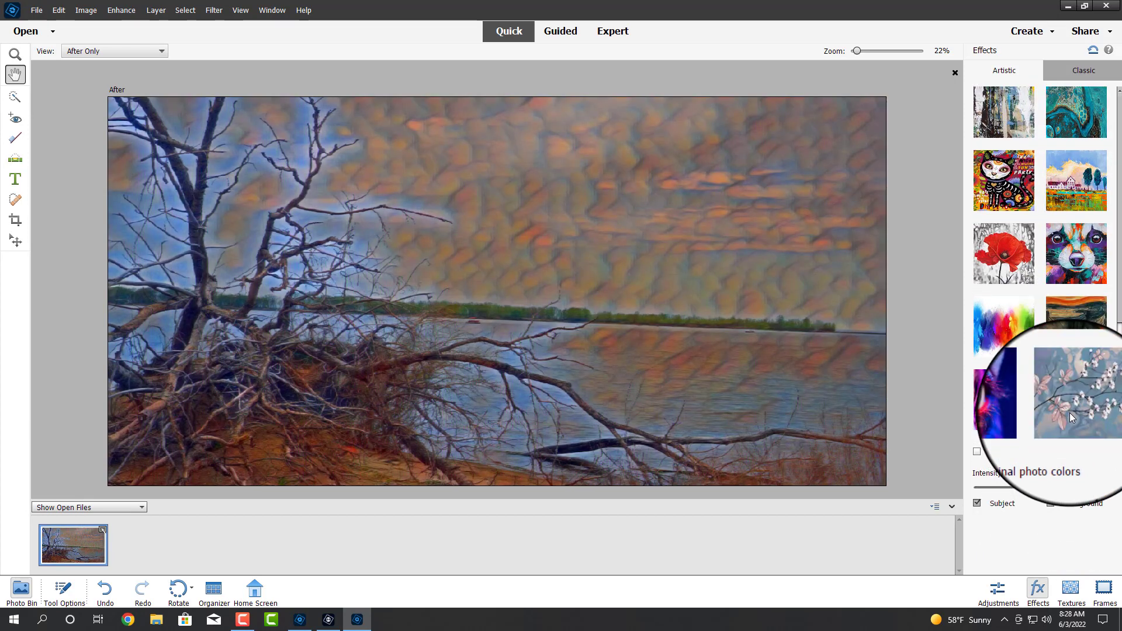
pyautogui.click(1075, 324)
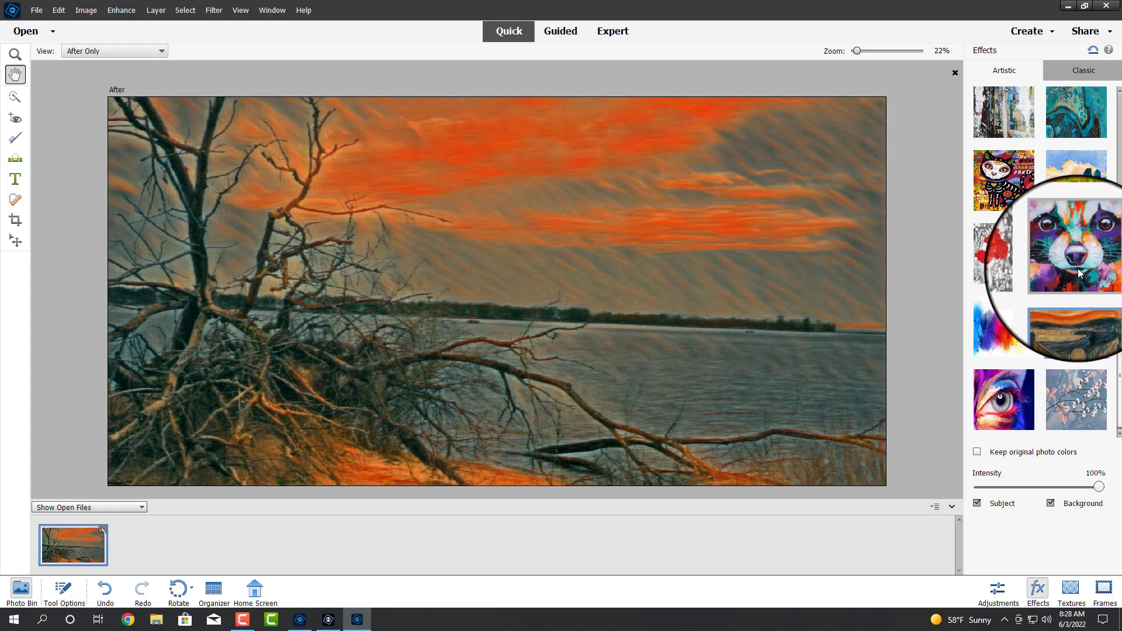
pyautogui.click(1077, 271)
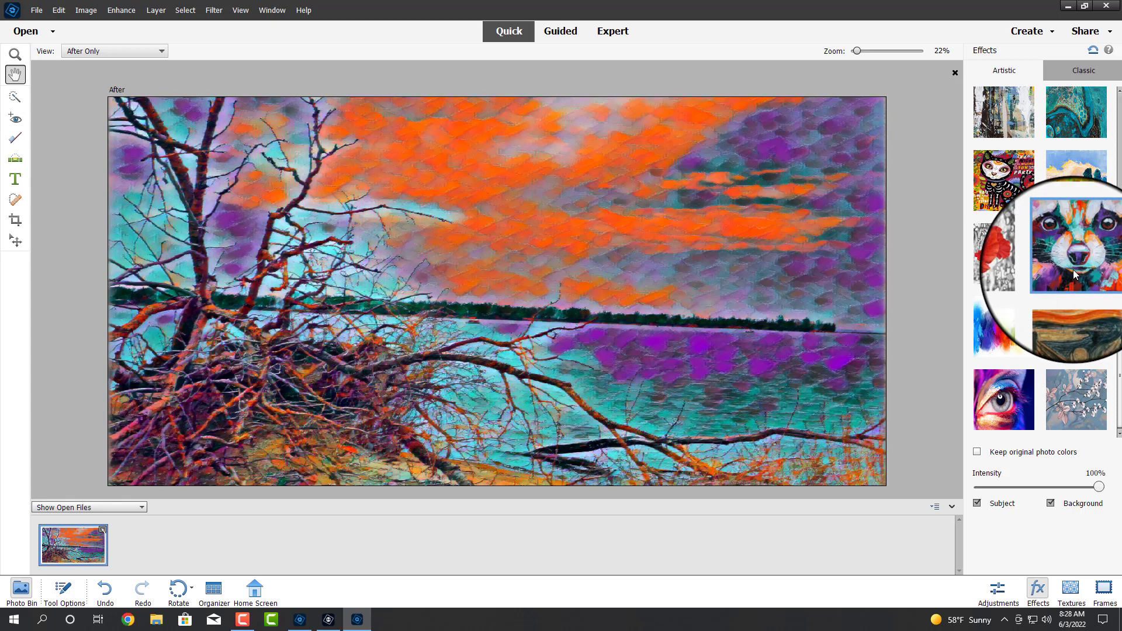
pyautogui.click(988, 192)
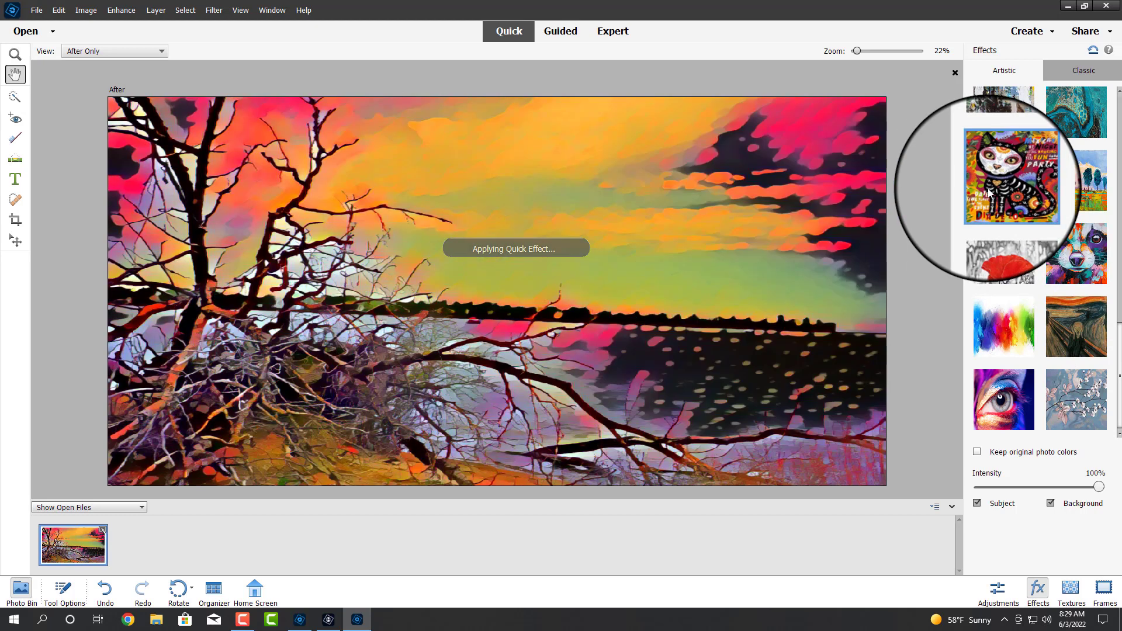
pyautogui.click(1085, 186)
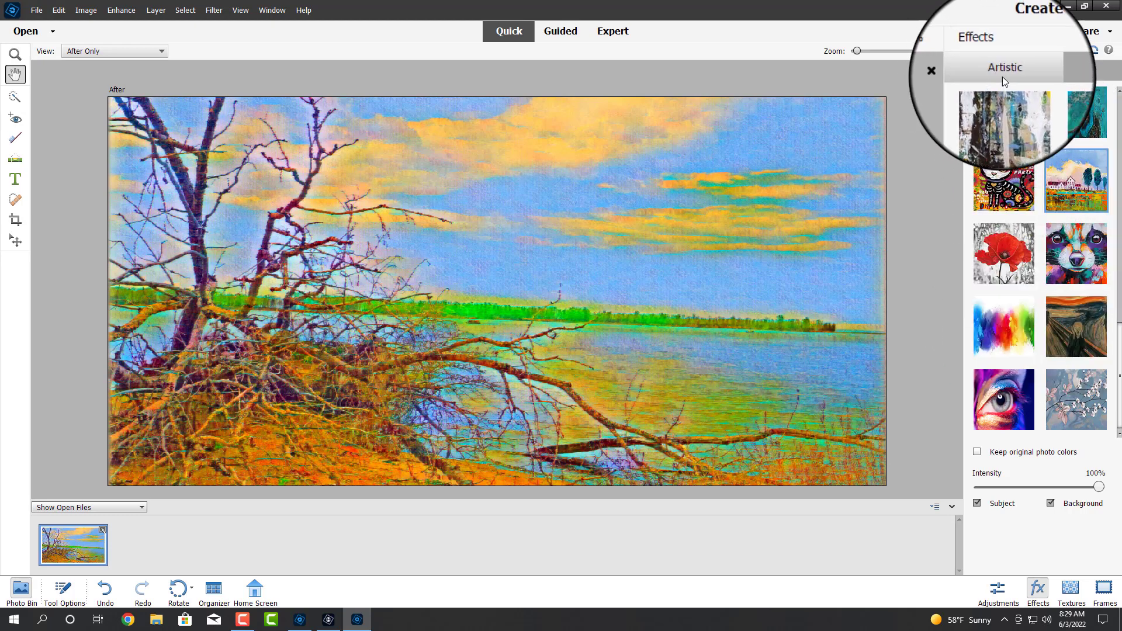
pyautogui.click(1096, 53)
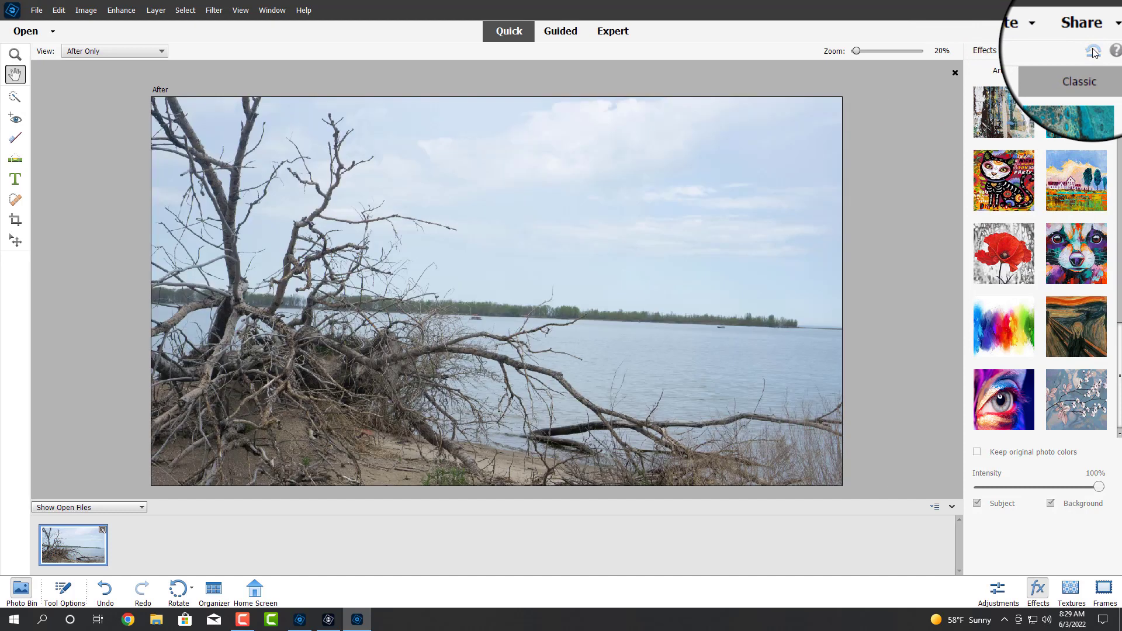
# - Try the classic Smart Looks effect on the photo, including its cool blue, muted sepia and warm golden variations
pyautogui.click(1081, 71)
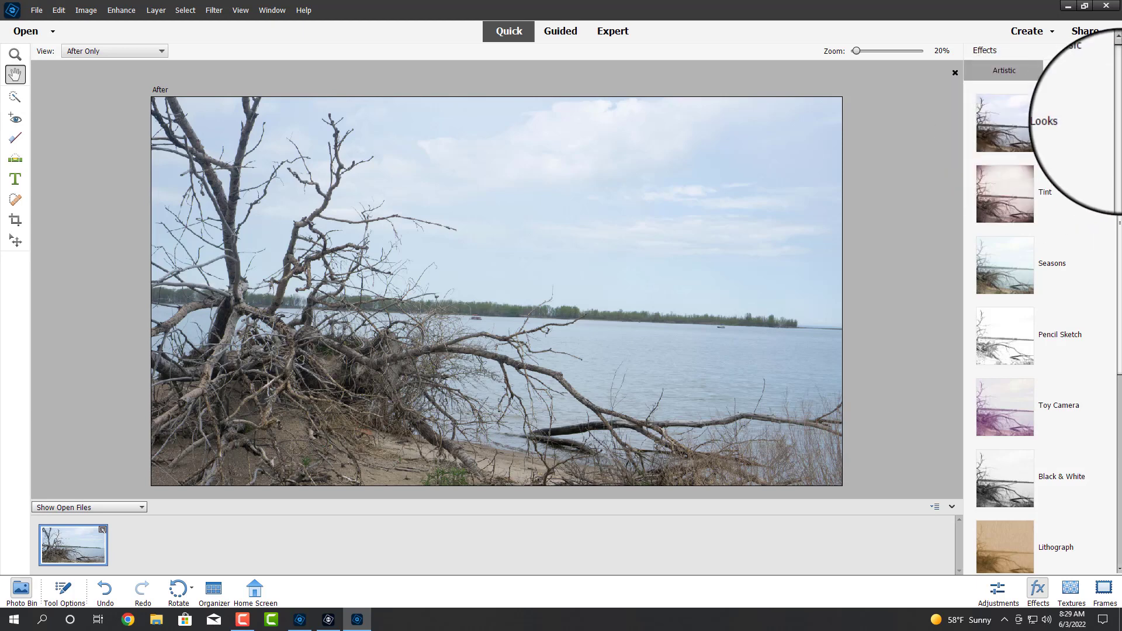
pyautogui.click(1104, 122)
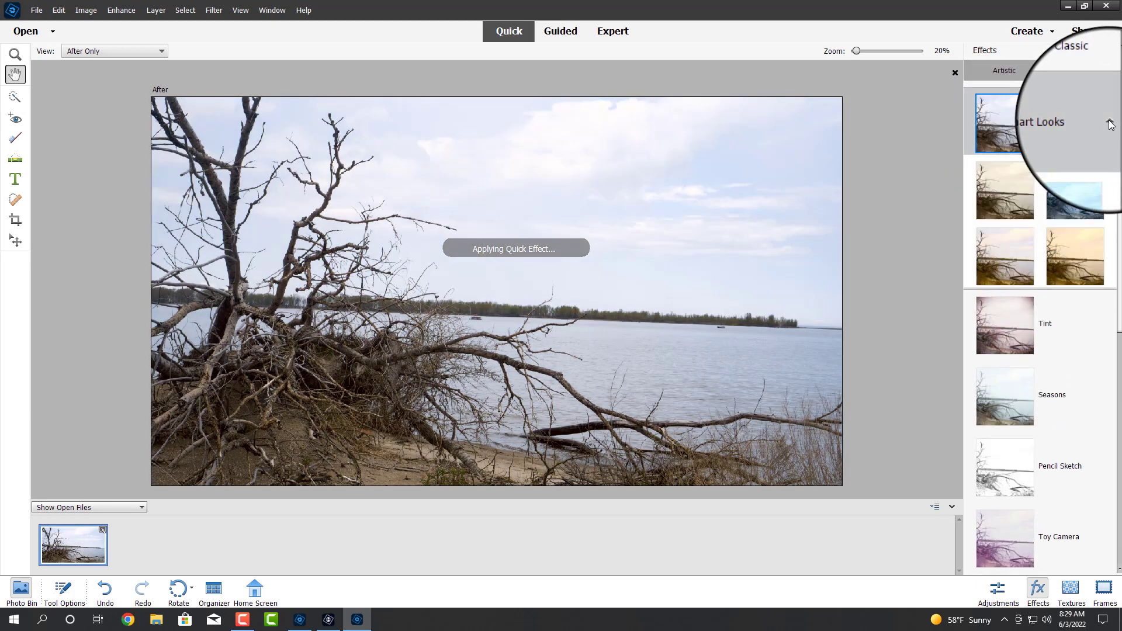
pyautogui.click(1072, 186)
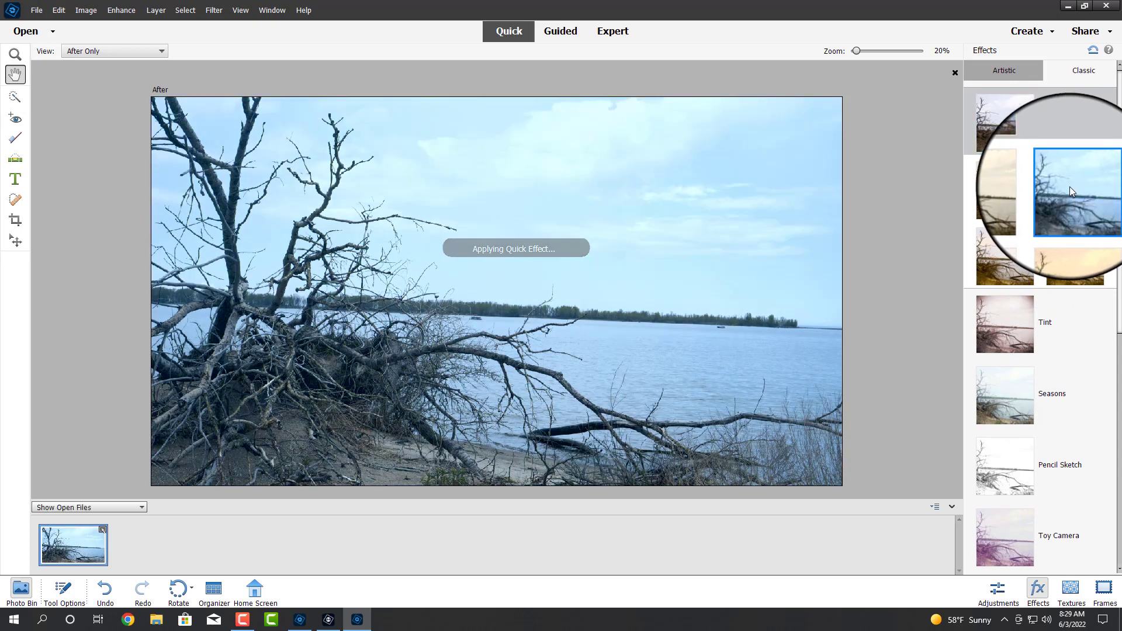
pyautogui.click(996, 189)
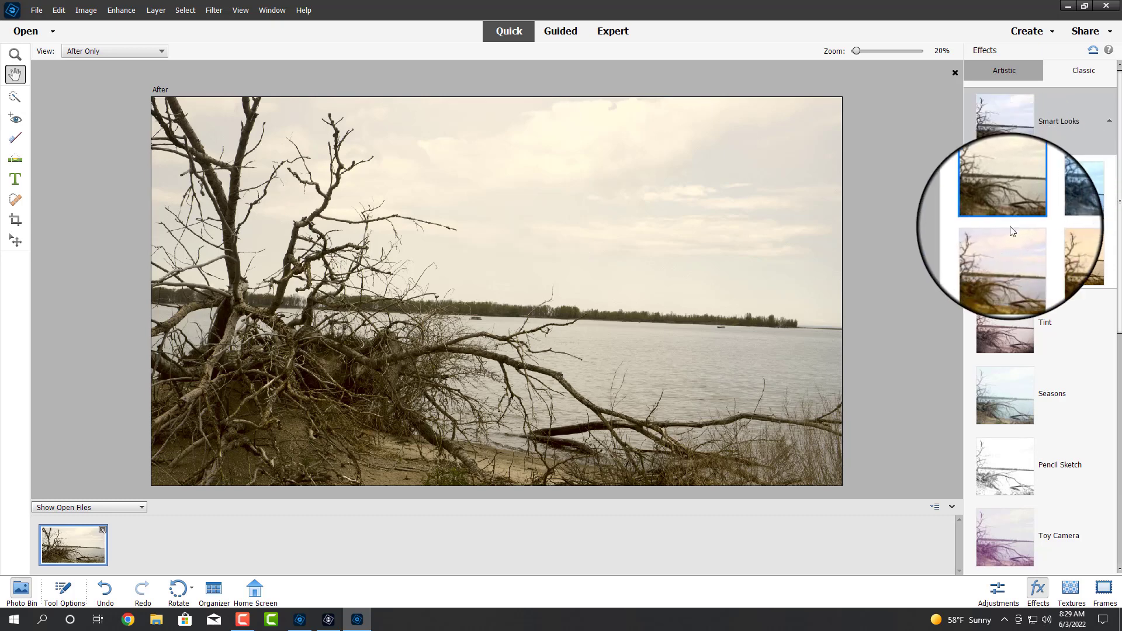
pyautogui.click(1067, 252)
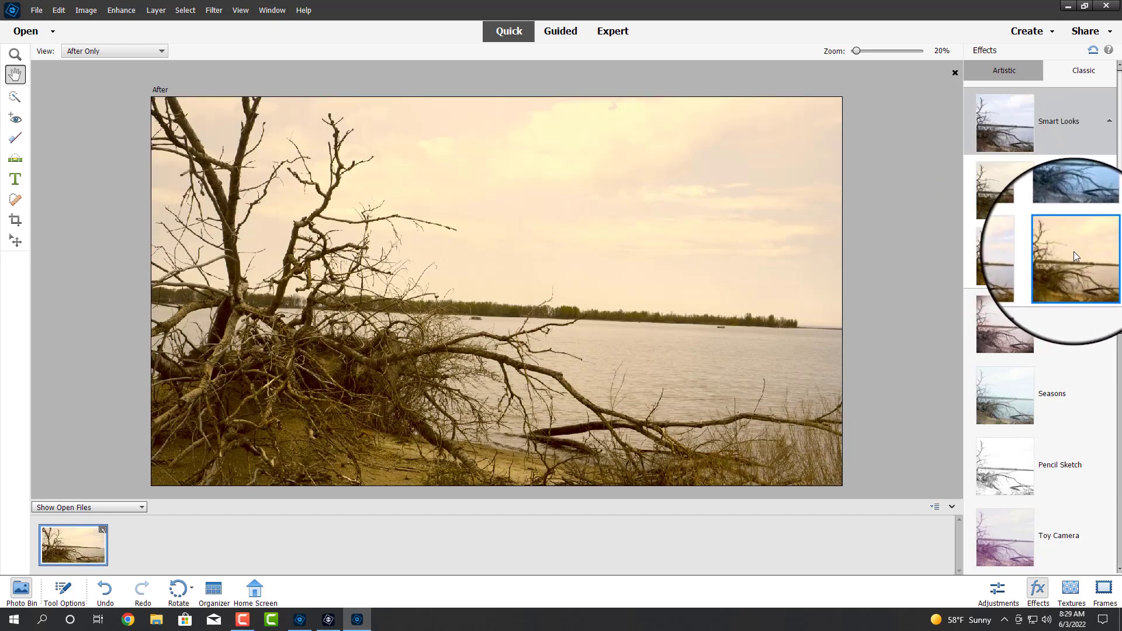
pyautogui.click(1110, 123)
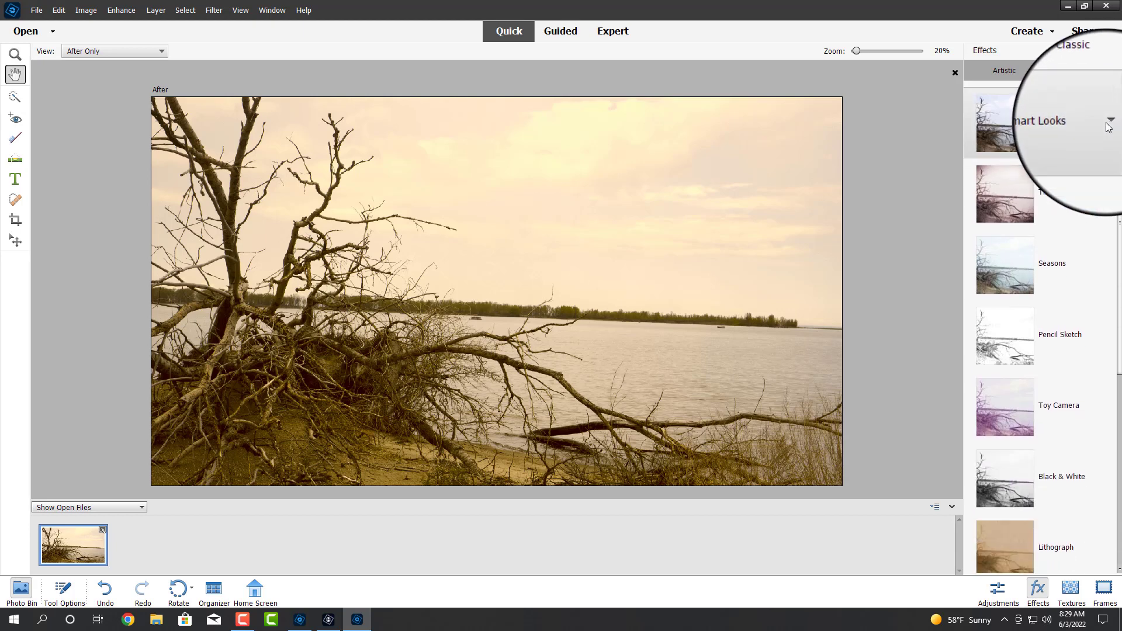
# - Apply the classic Tint effect, compare its blue variation, and choose the reddish-brown sepia variation
pyautogui.click(1010, 190)
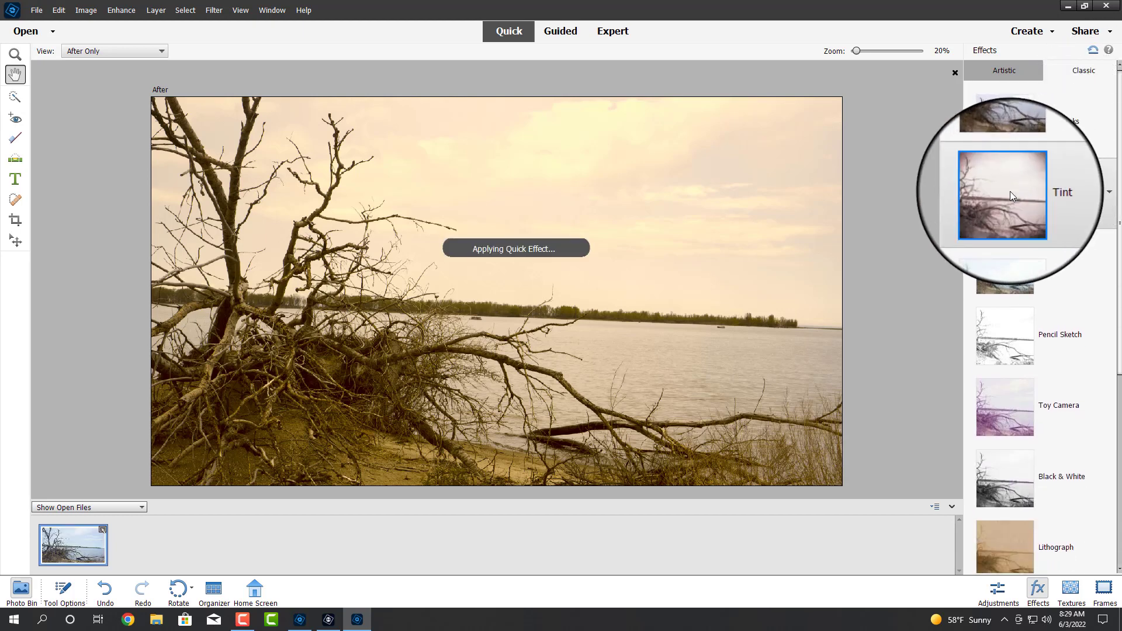
pyautogui.click(1110, 194)
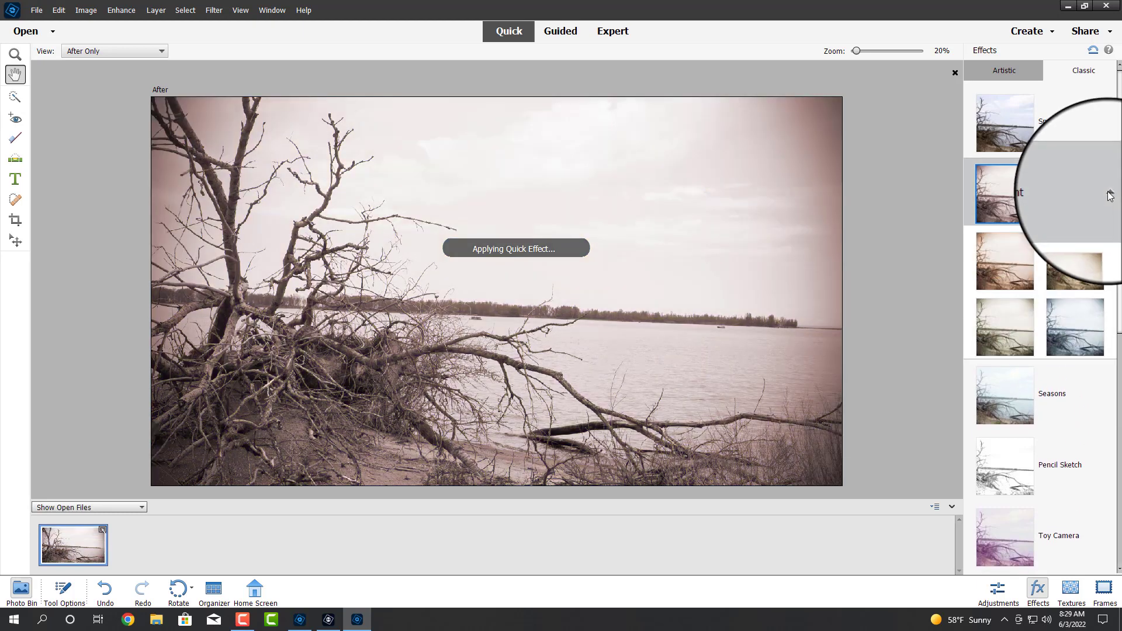
pyautogui.click(1088, 325)
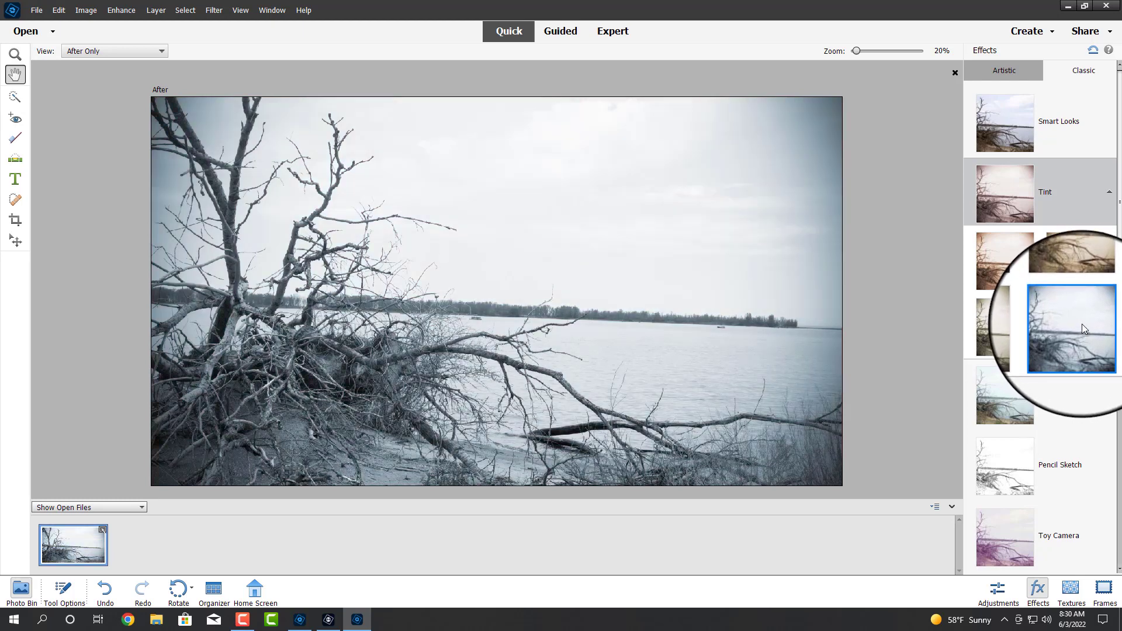
pyautogui.click(1015, 264)
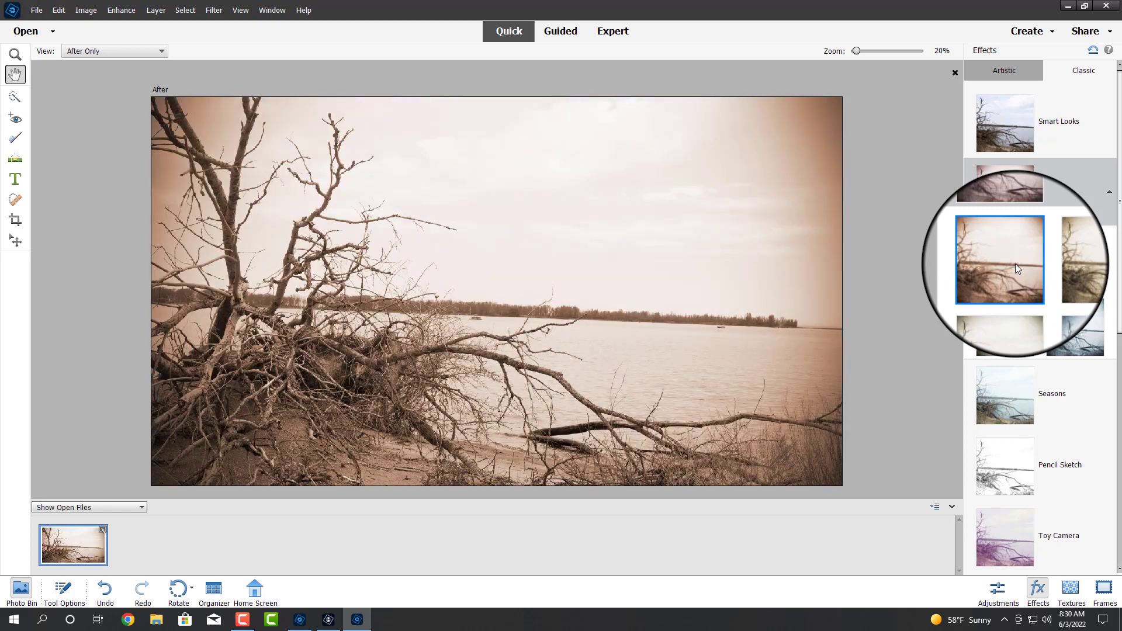
# - Apply the classic Seasons effect to the photo and choose its bright, green-tinted spring variation
pyautogui.click(1101, 206)
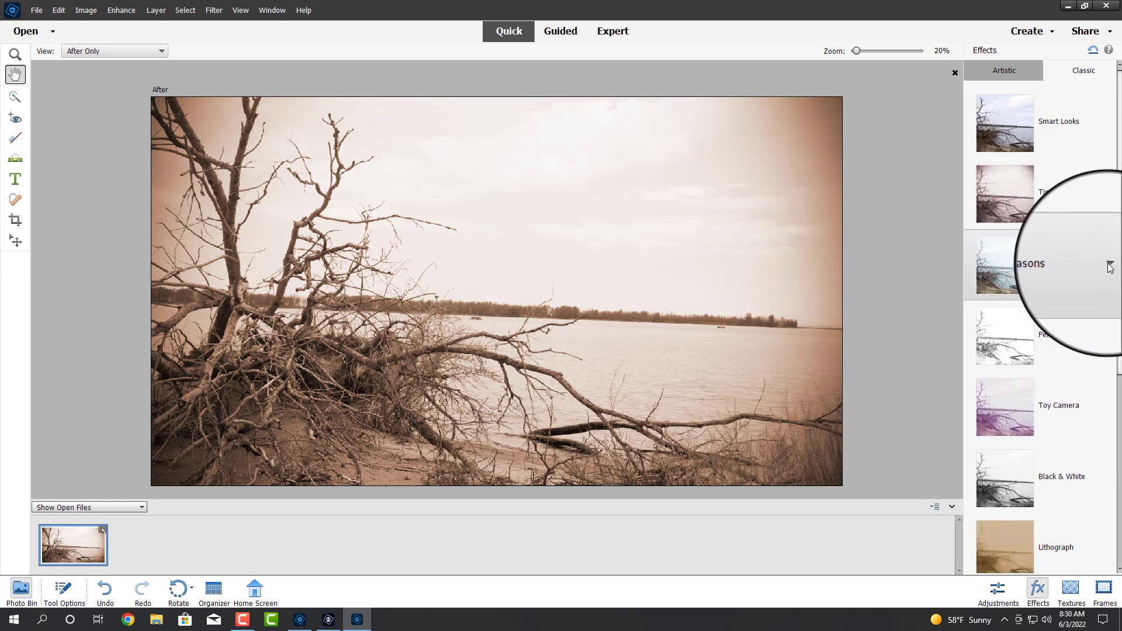
pyautogui.click(1109, 267)
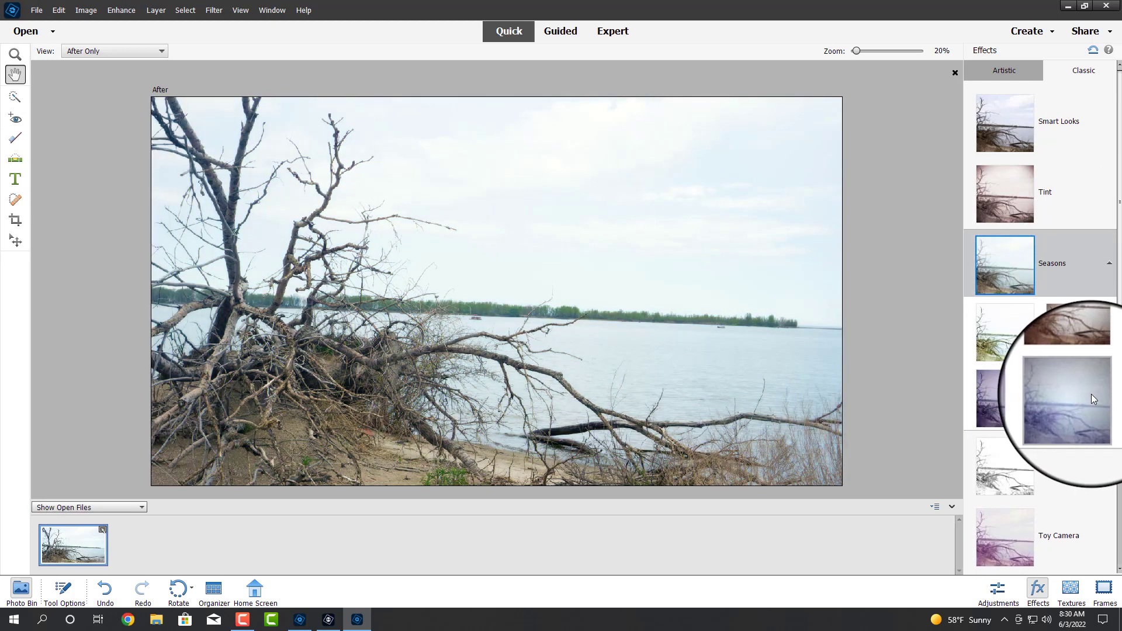
pyautogui.click(1030, 352)
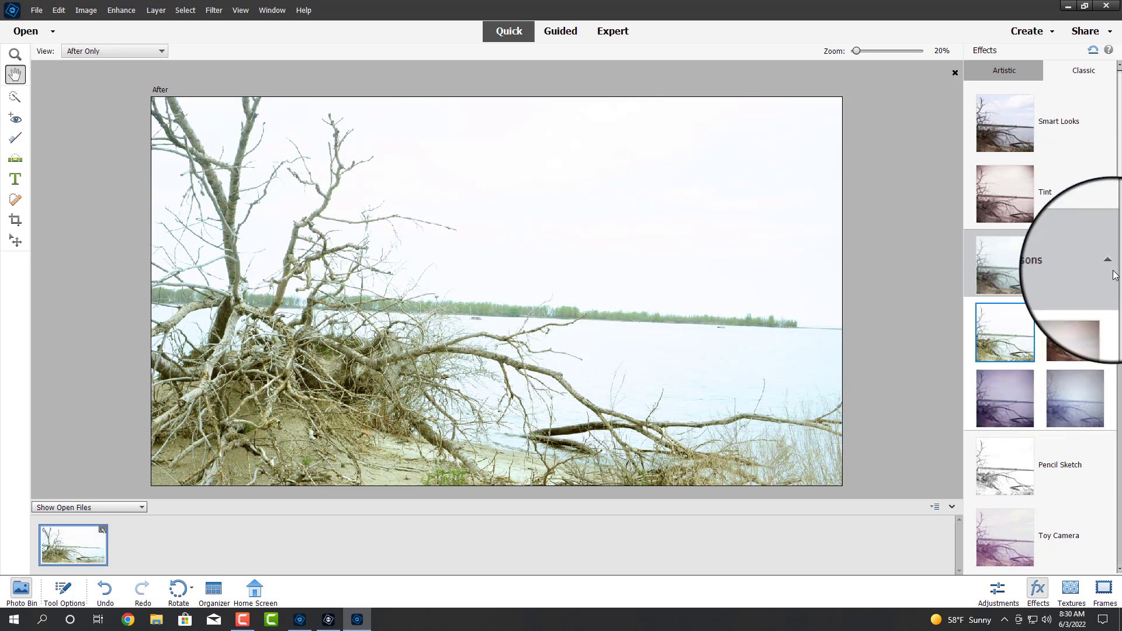
pyautogui.click(1108, 266)
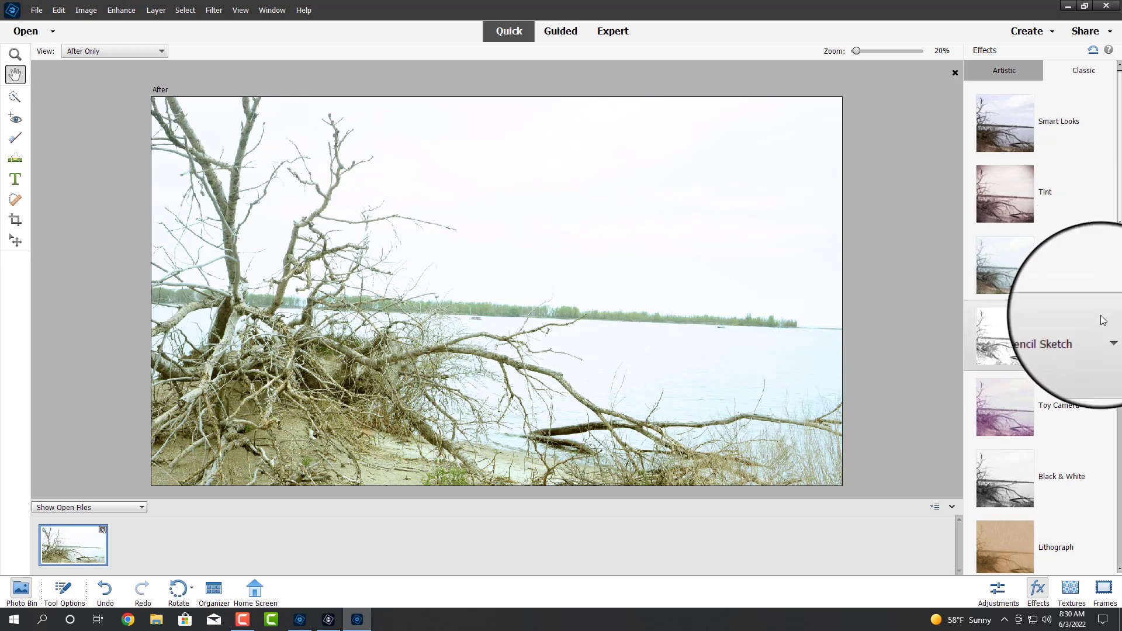
# - Apply the classic Pencil Sketch effect, try its pale coloured variation, and choose the fine grey line-drawing variation
pyautogui.click(1110, 336)
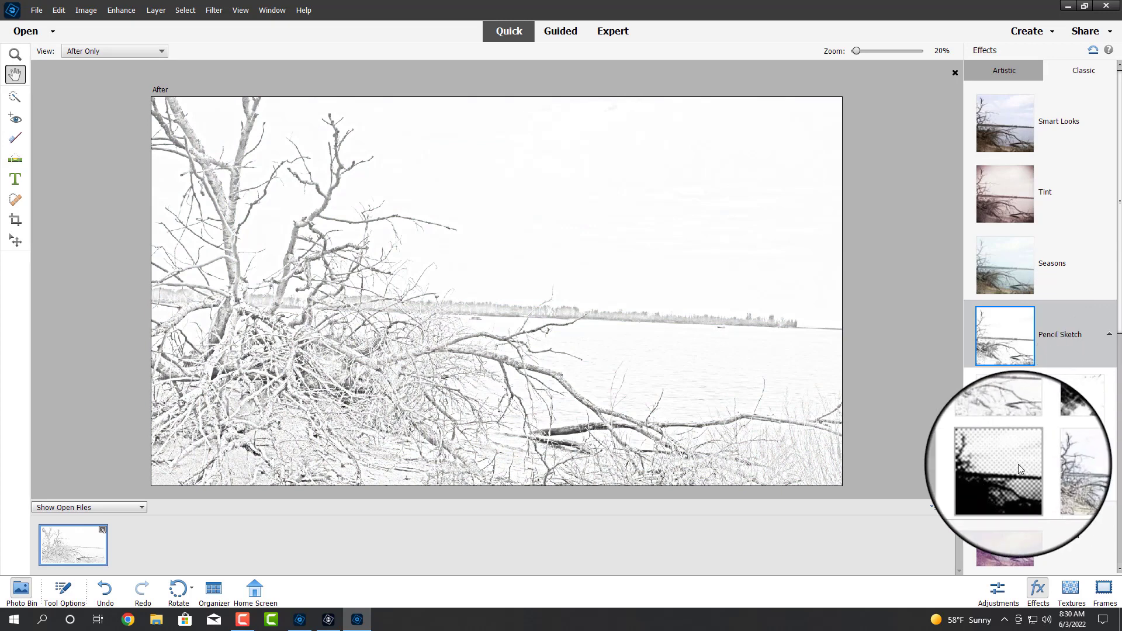
pyautogui.click(1056, 465)
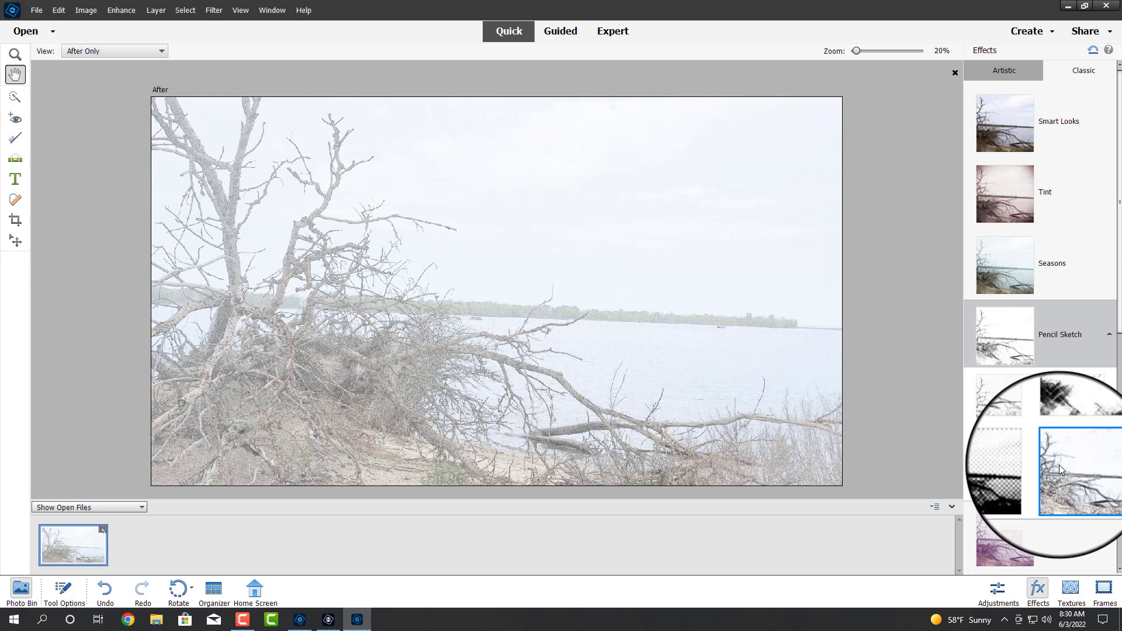
pyautogui.click(1008, 416)
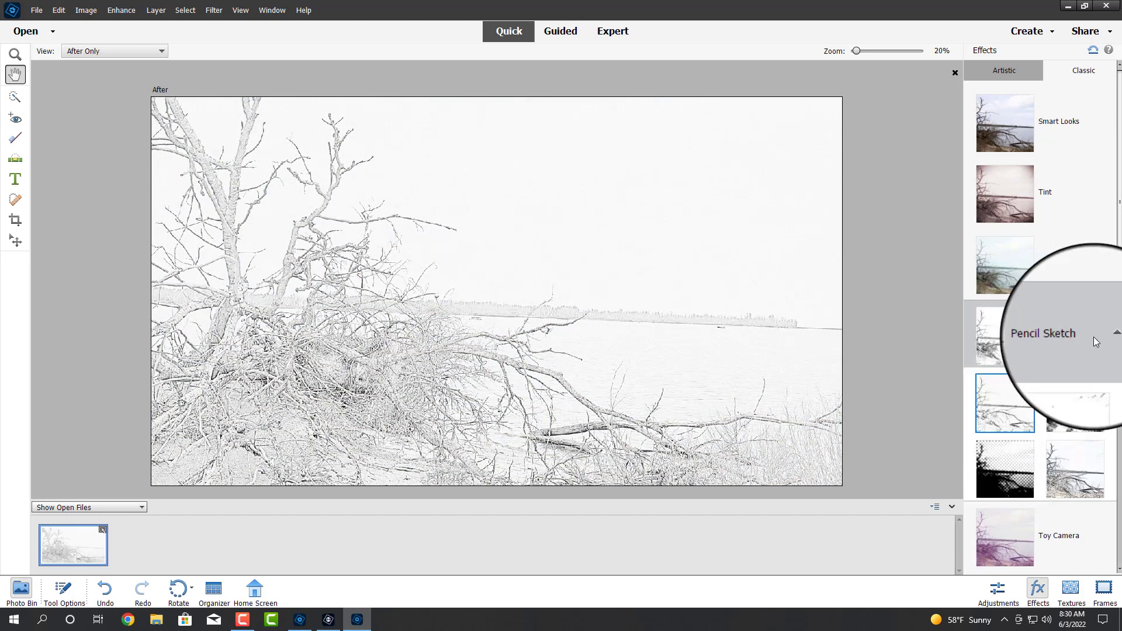
pyautogui.click(1110, 336)
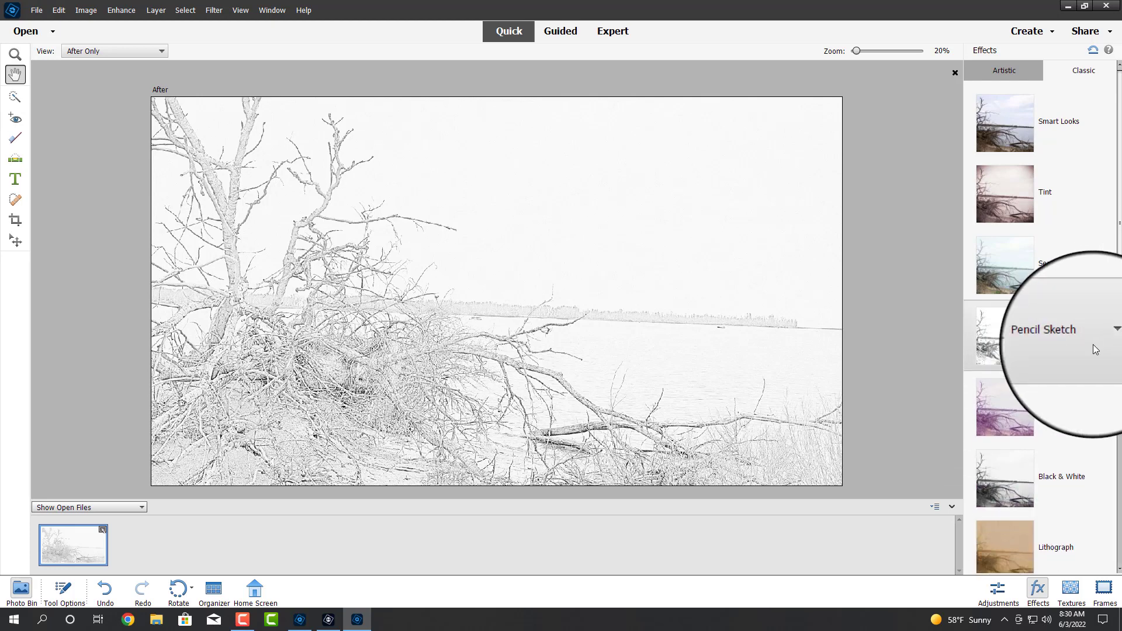
# - Apply the classic Vintage effect to the photo and choose its fourth variation, with muted blue sky and brown ground
pyautogui.scroll(-3, 1093, 344)
pyautogui.scroll(-1, 1095, 349)
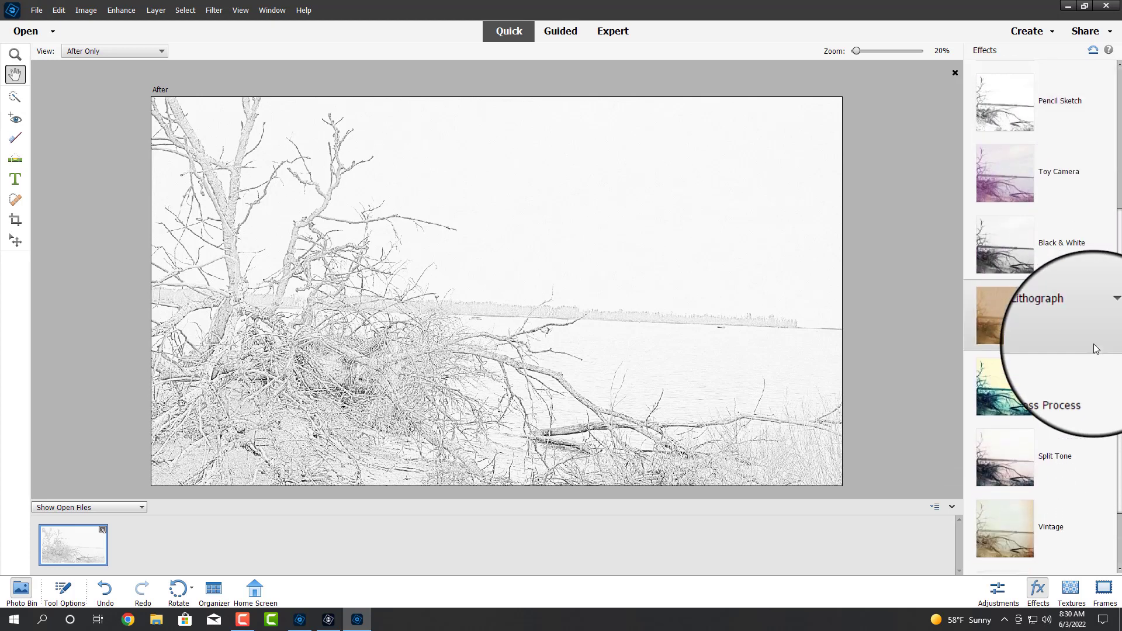
pyautogui.scroll(-1, 1095, 349)
pyautogui.scroll(-1, 1096, 349)
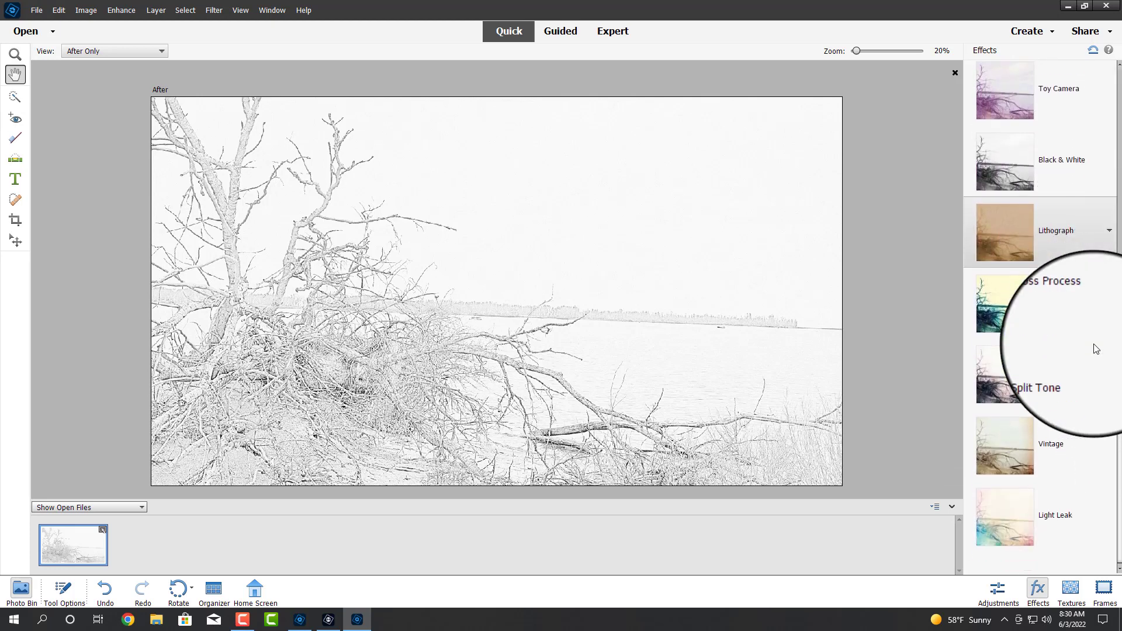
pyautogui.click(1110, 448)
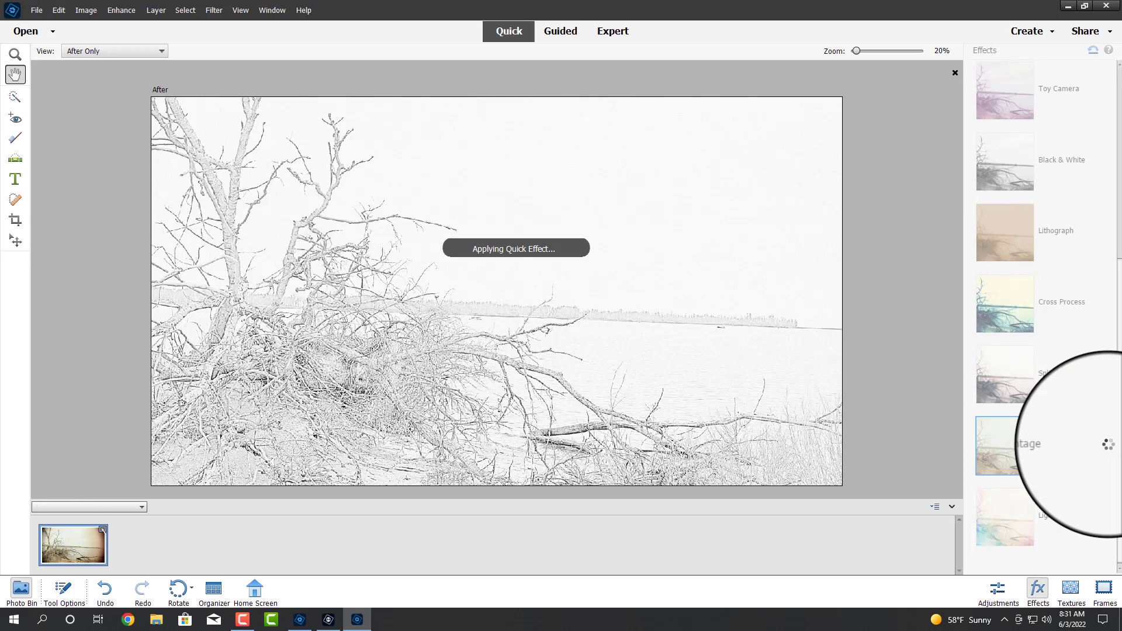
pyautogui.scroll(-1, 1106, 443)
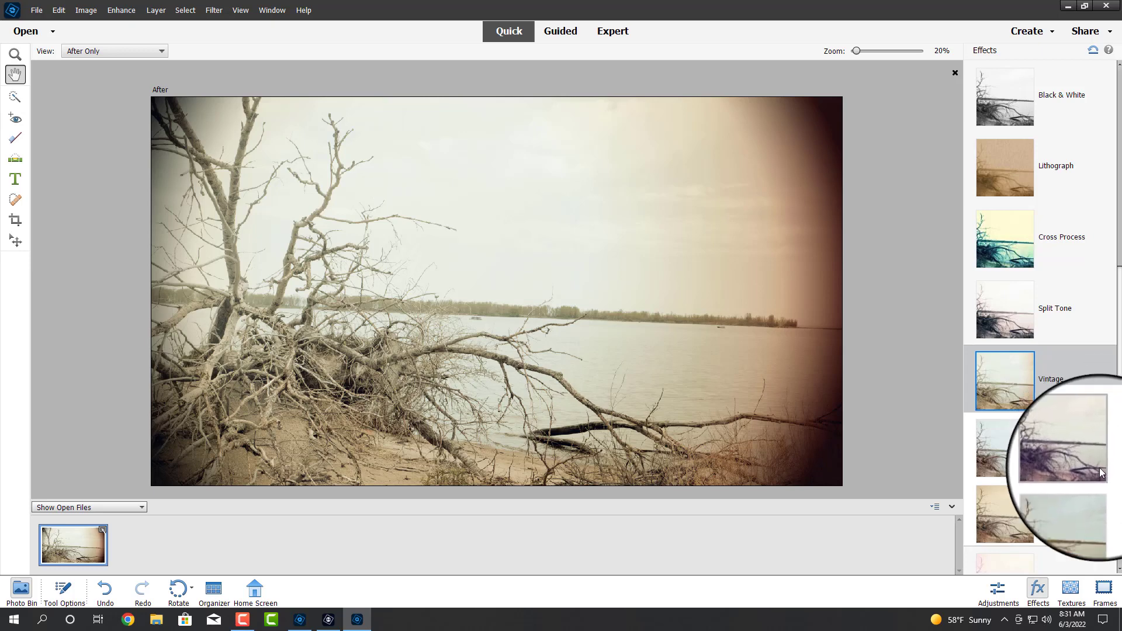
pyautogui.click(1078, 516)
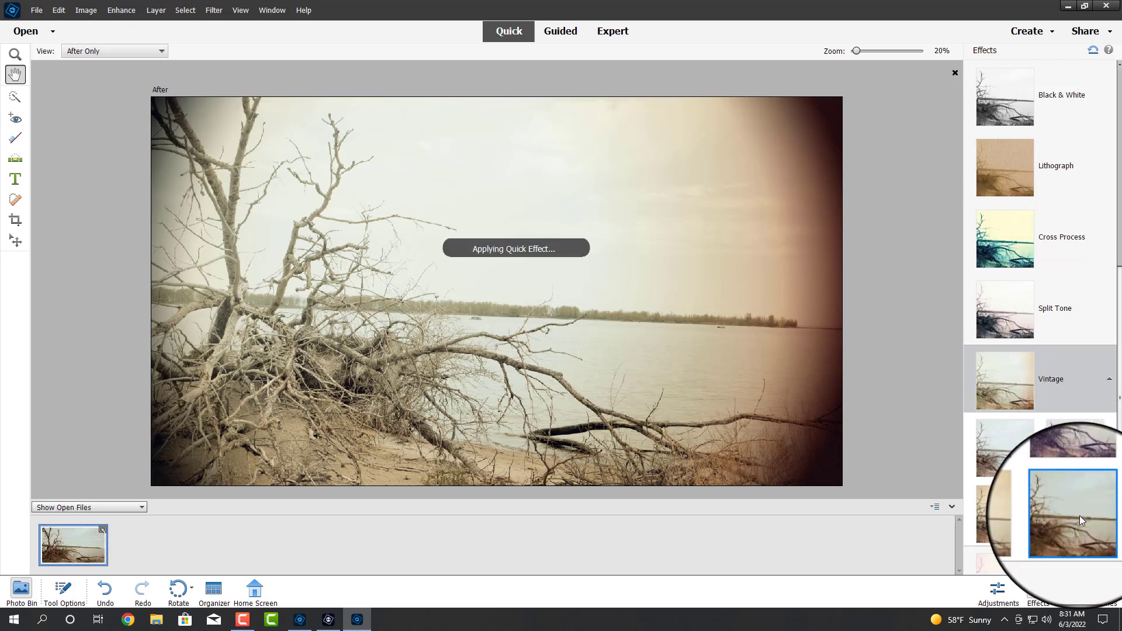